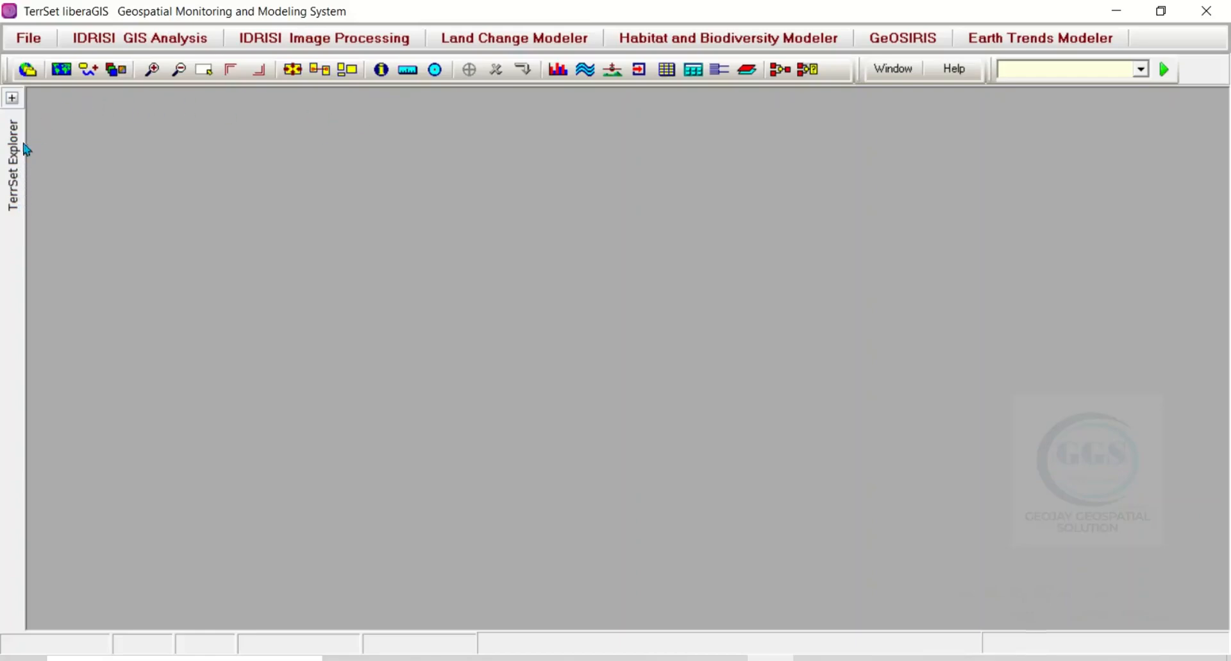
Step: Create a new project in TerrSet Explorer with the desktop's Tutorial folder as its working folder
left_click(12, 99)
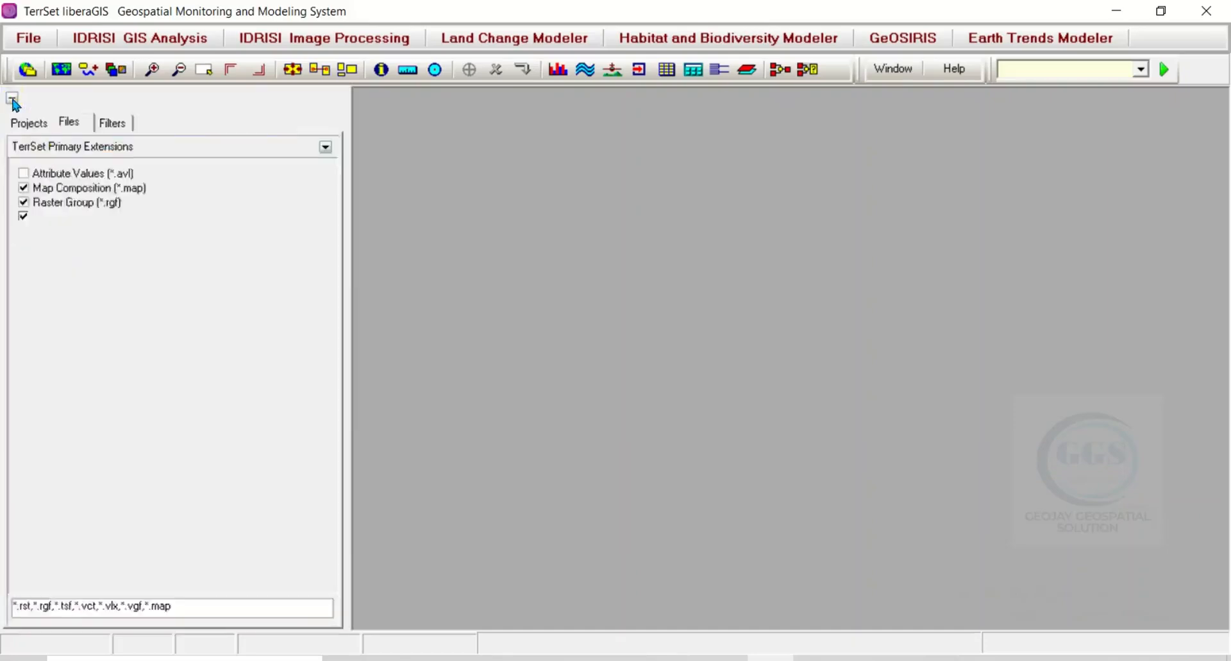
left_click(31, 123)
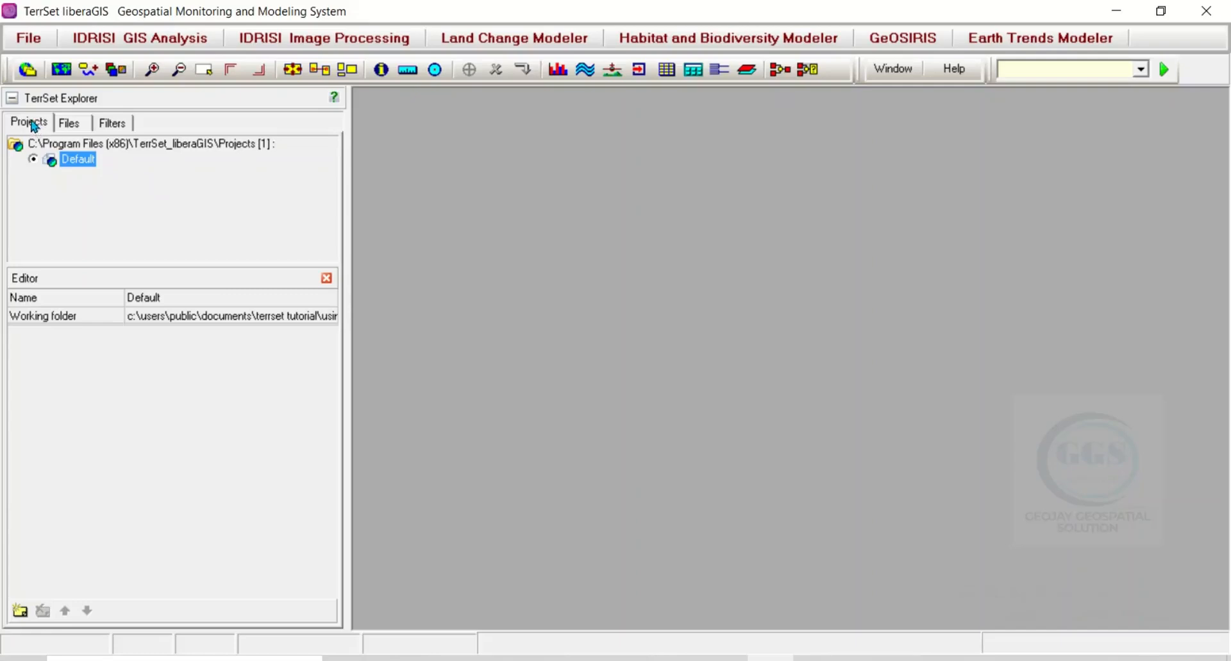
right_click(183, 190)
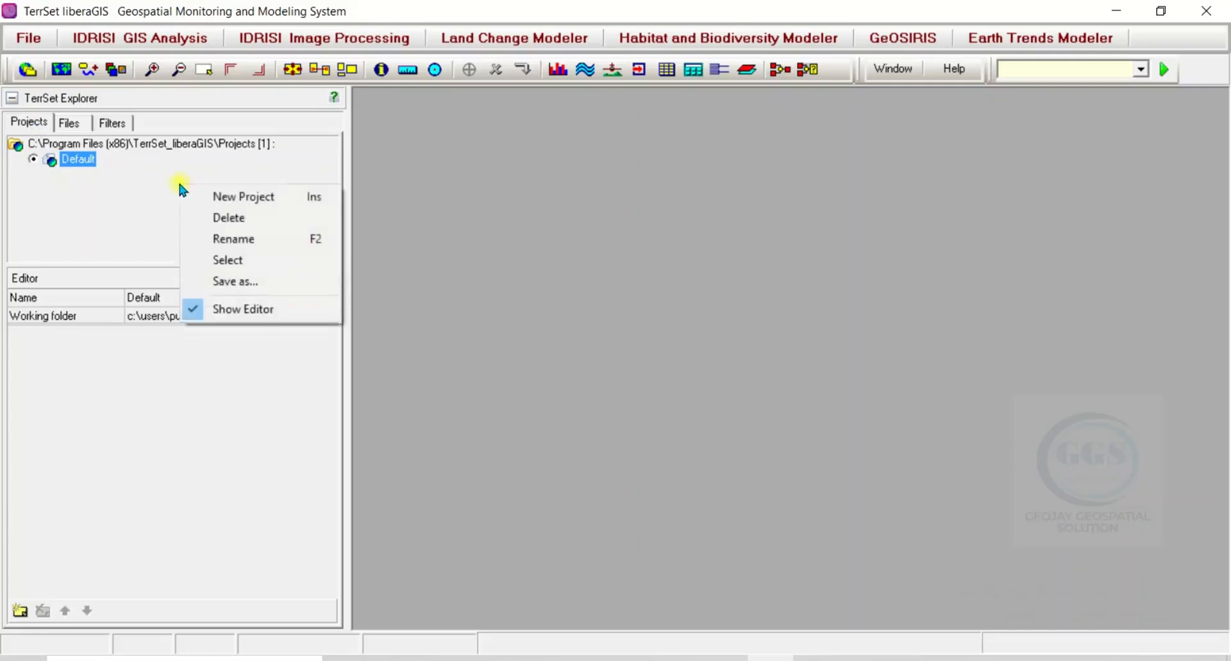
left_click(243, 197)
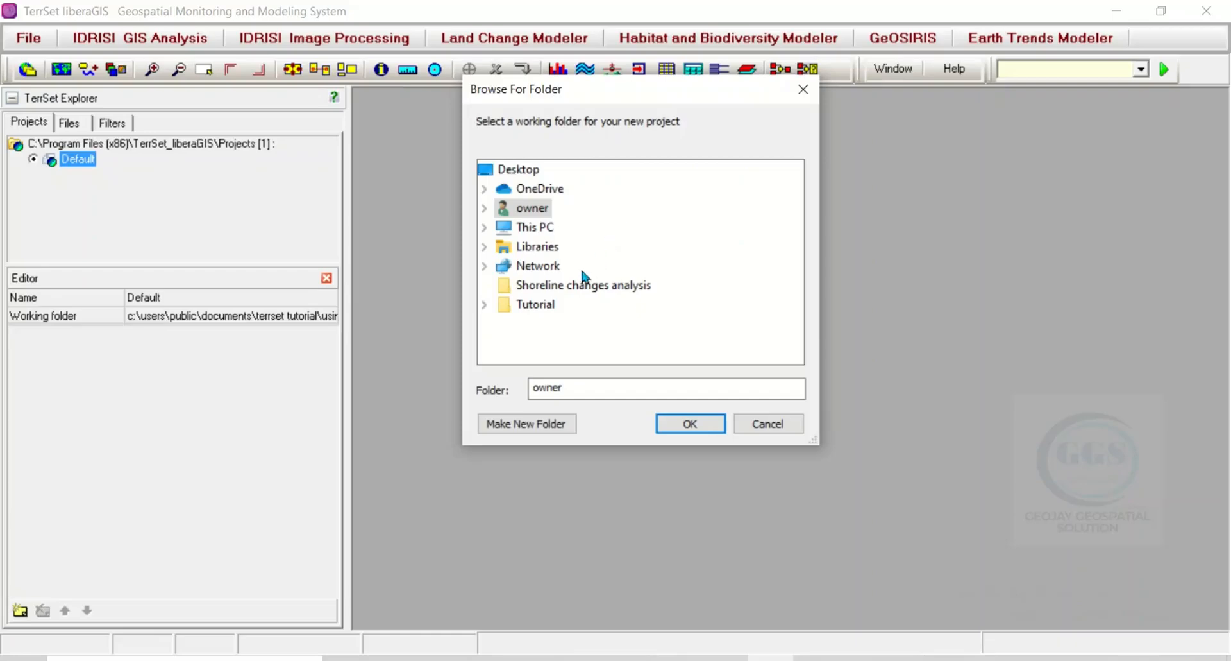
double_click(529, 305)
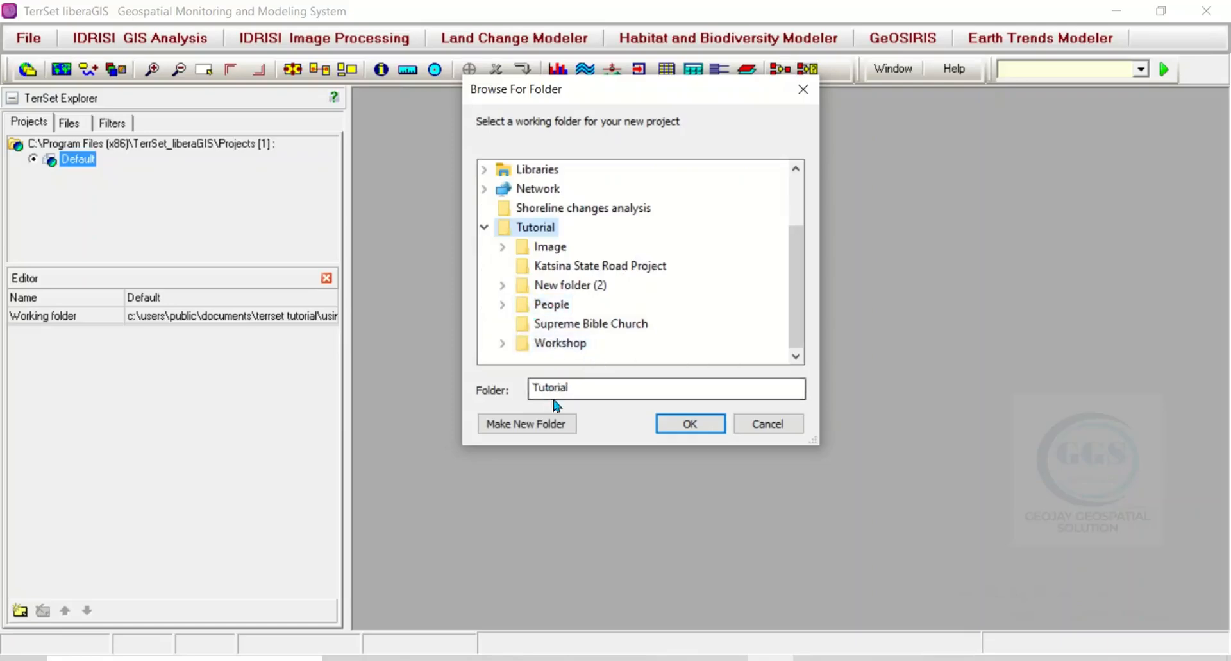
left_click(684, 430)
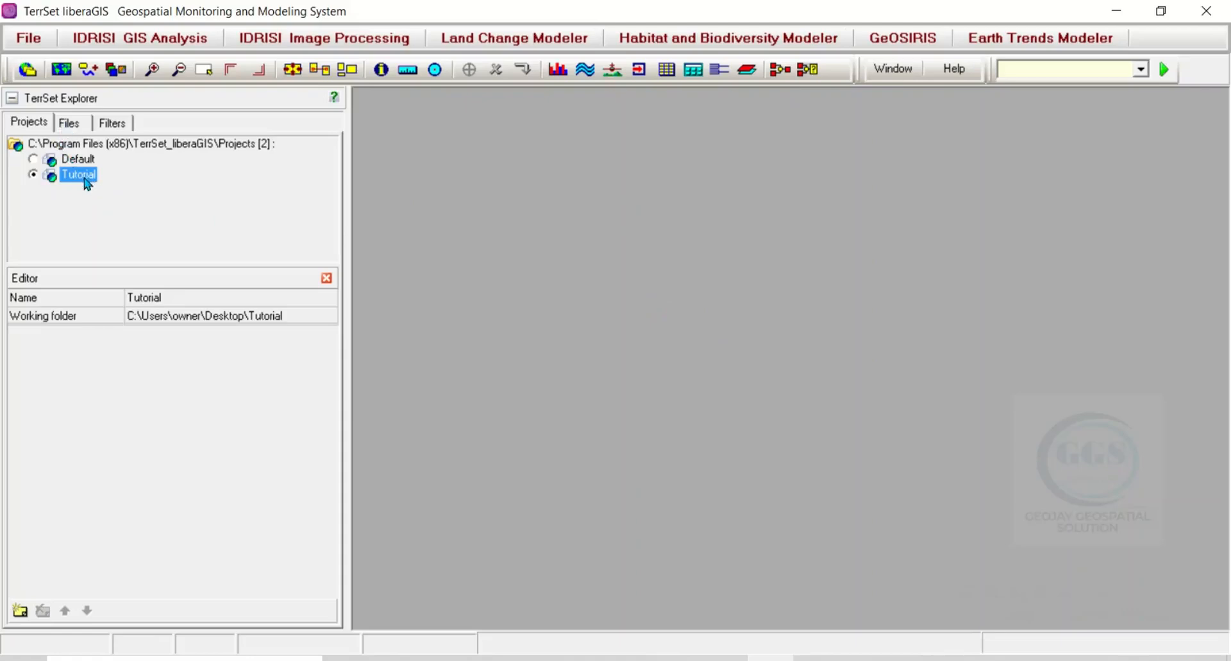
Step: Refresh the project's file list and expand the Tutorial working folder to list its raster files
left_click(69, 127)
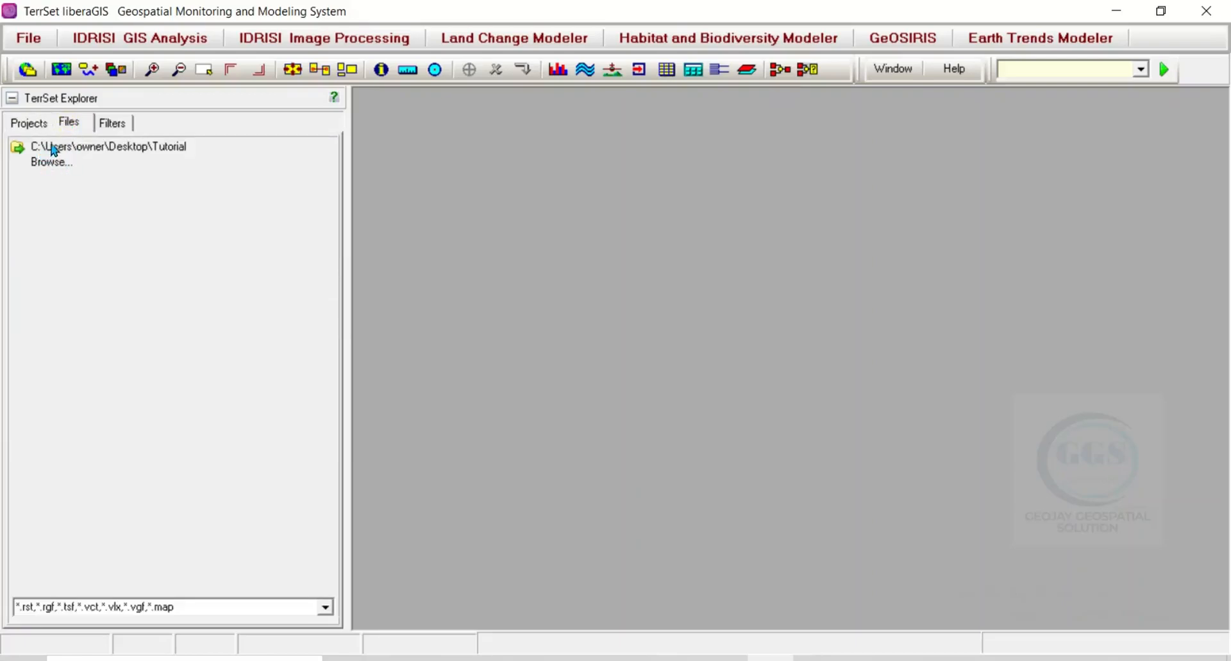
right_click(100, 208)
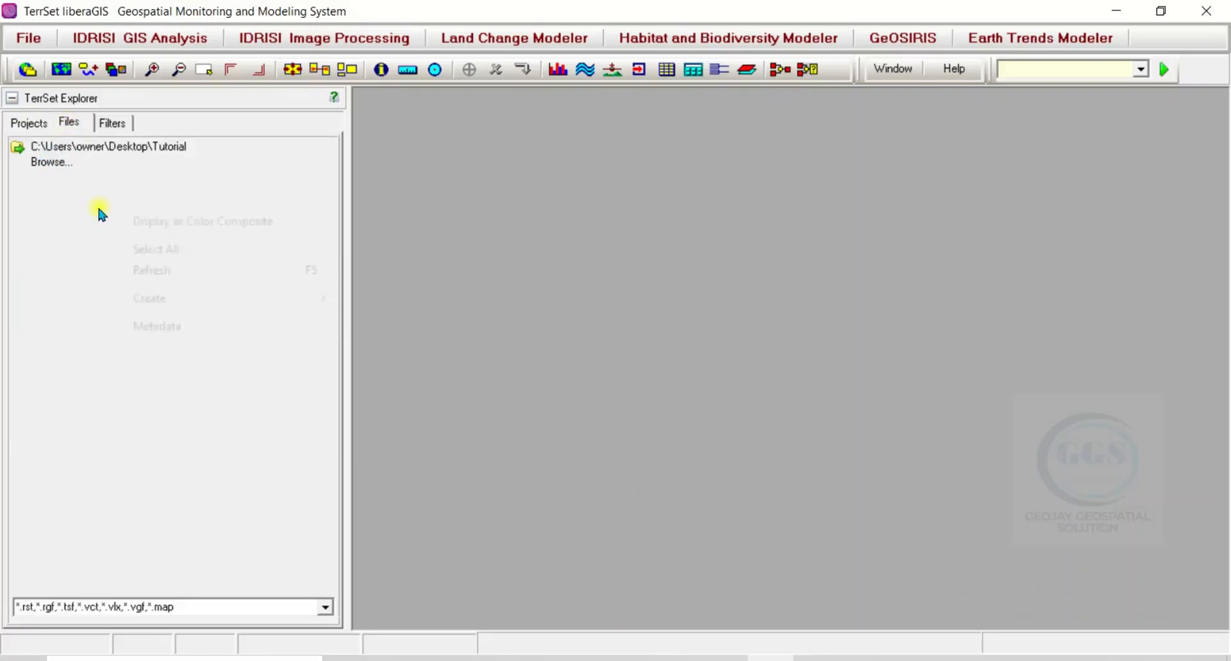
left_click(146, 271)
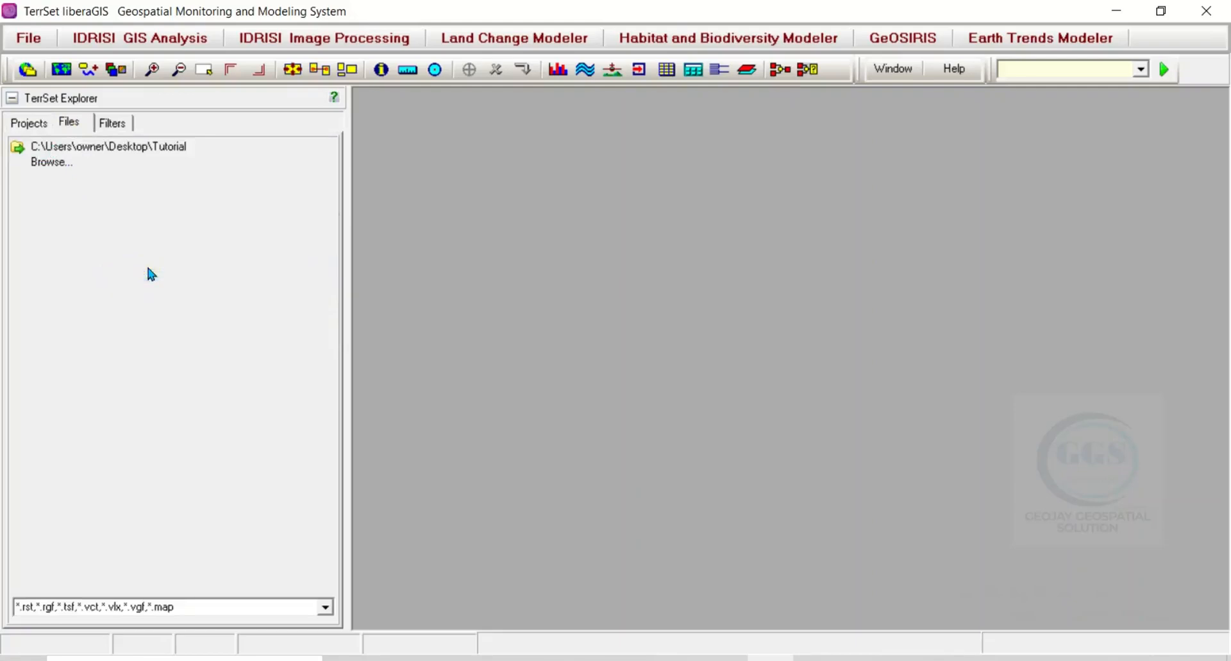
left_click(74, 149)
double_click(75, 150)
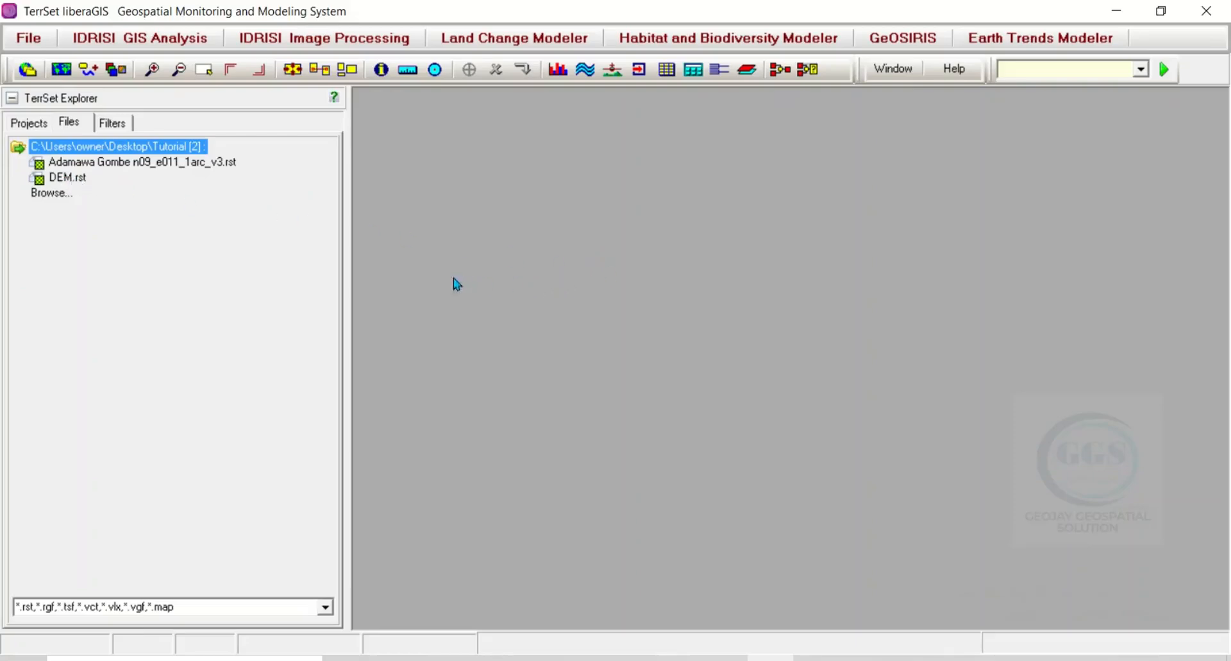
Step: Display the DEM.rst raster from the Tutorial folder in a map window
left_click(68, 178)
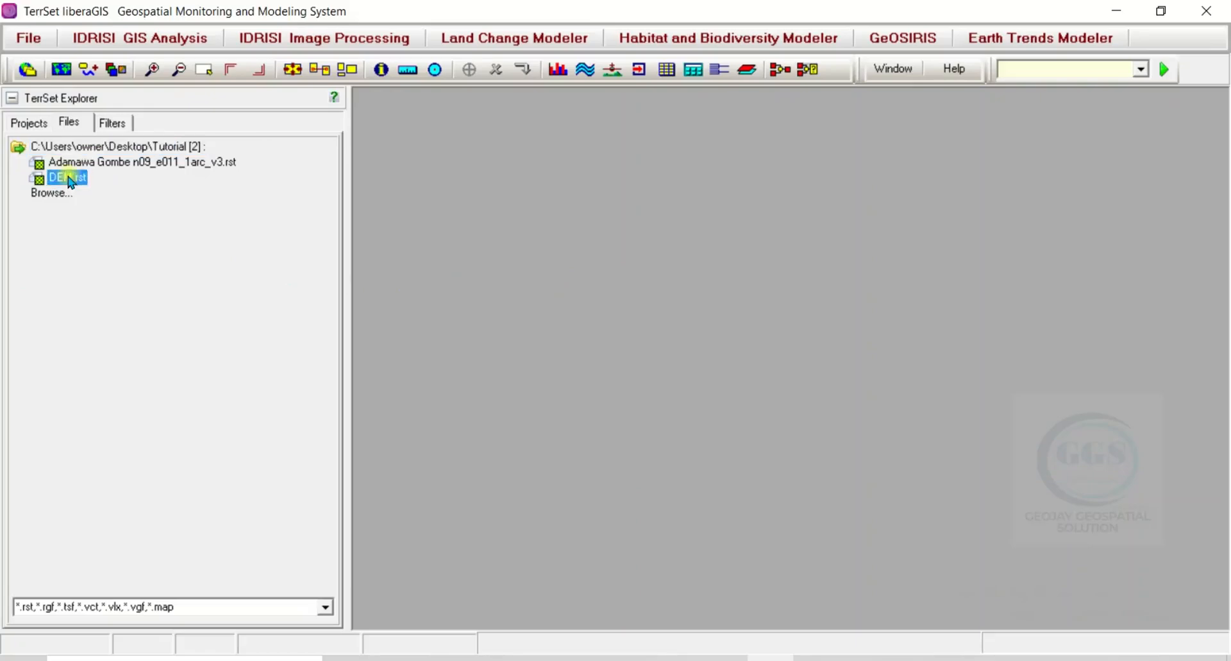
double_click(68, 180)
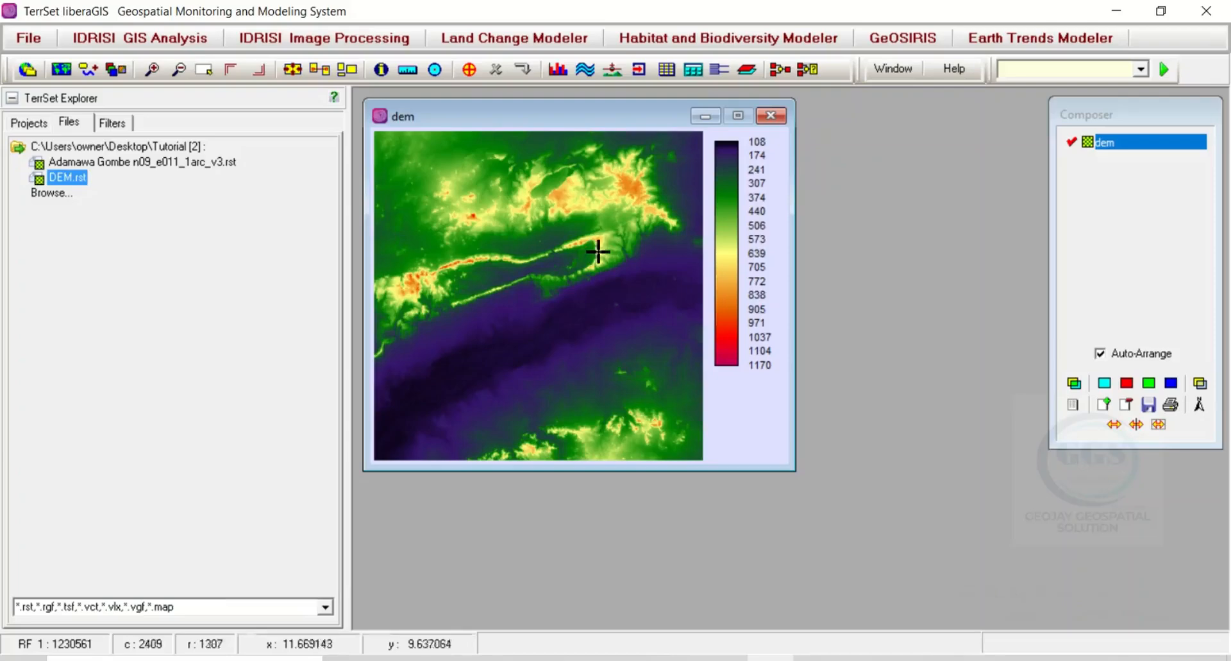
left_click(1132, 207)
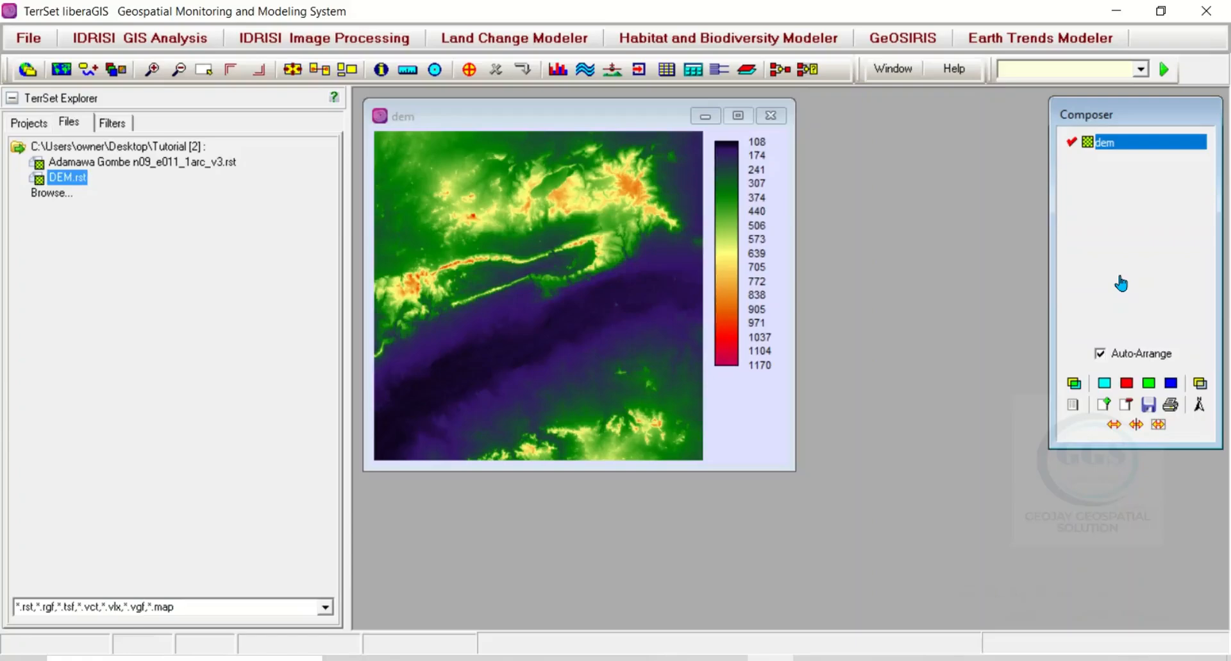
Step: Generate a histogram of the DEM layer from its layer properties
left_click(1074, 406)
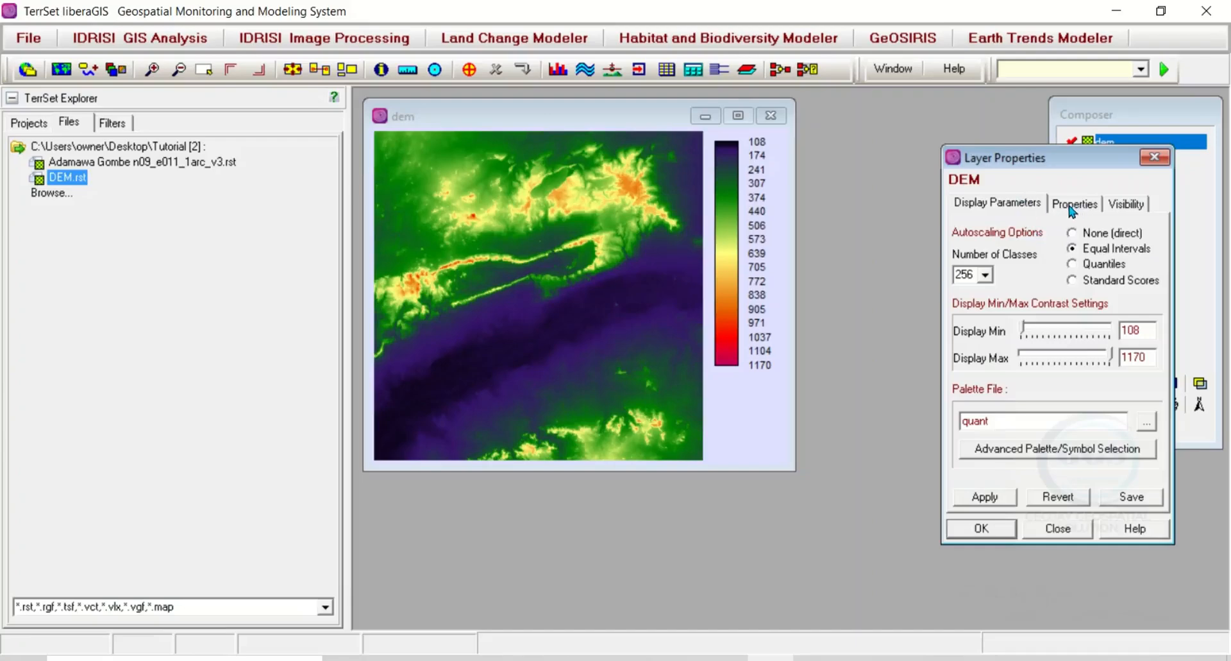
left_click(1073, 211)
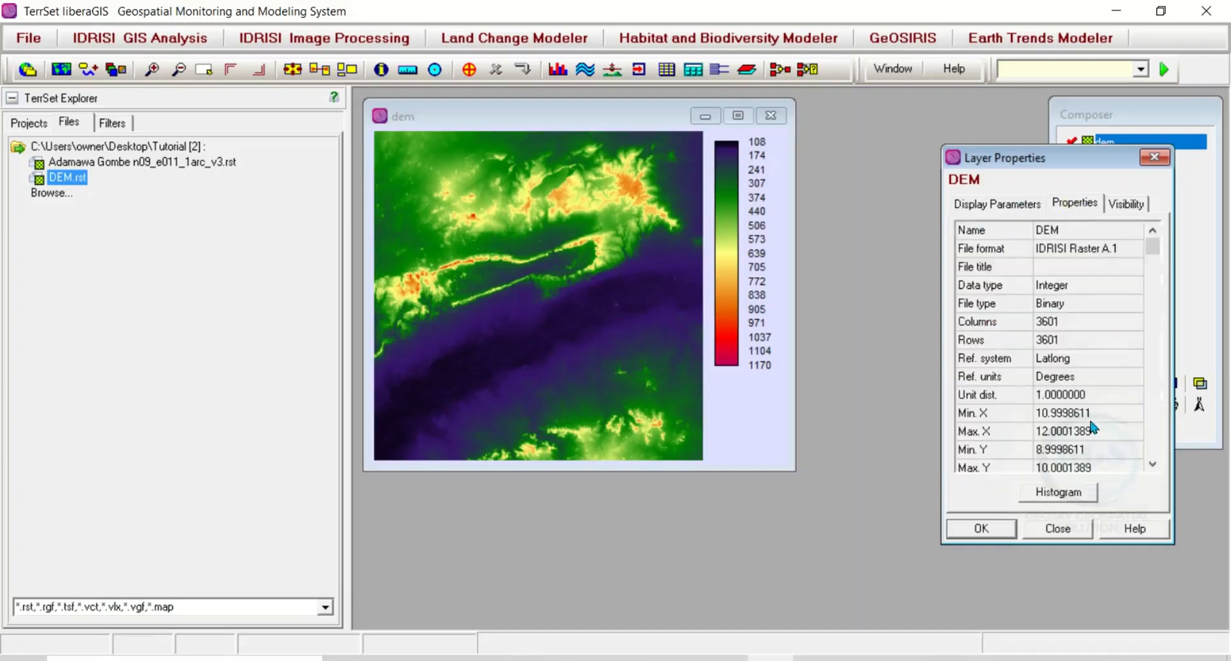
left_click(1059, 493)
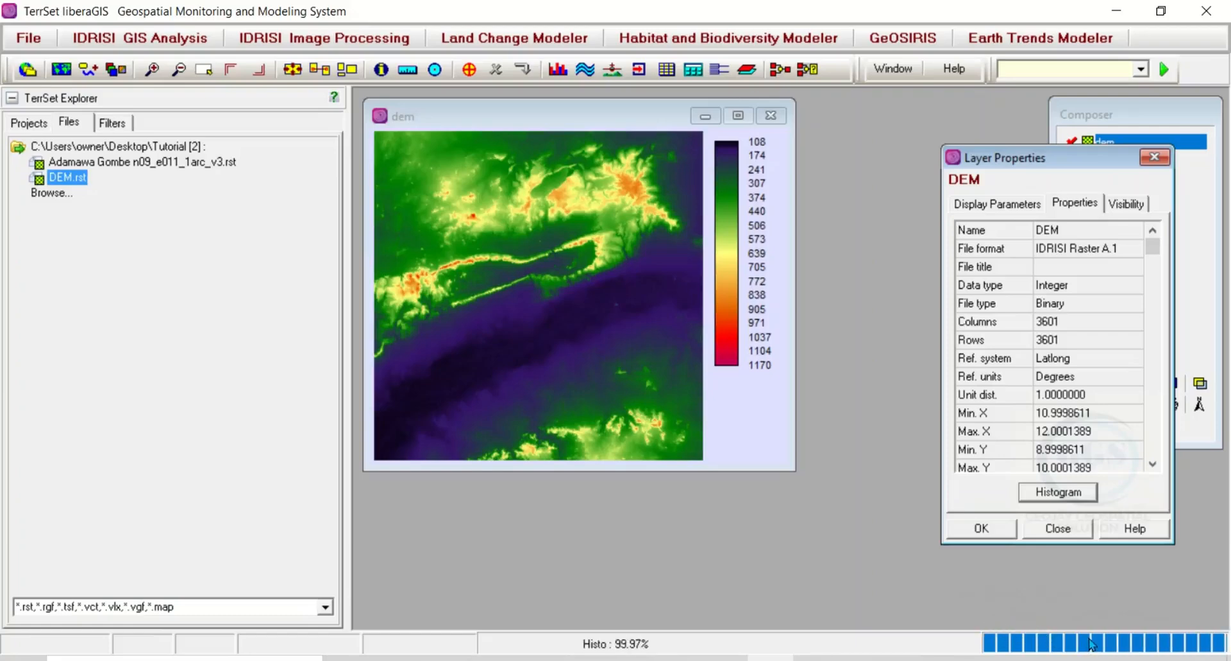
left_click(457, 610)
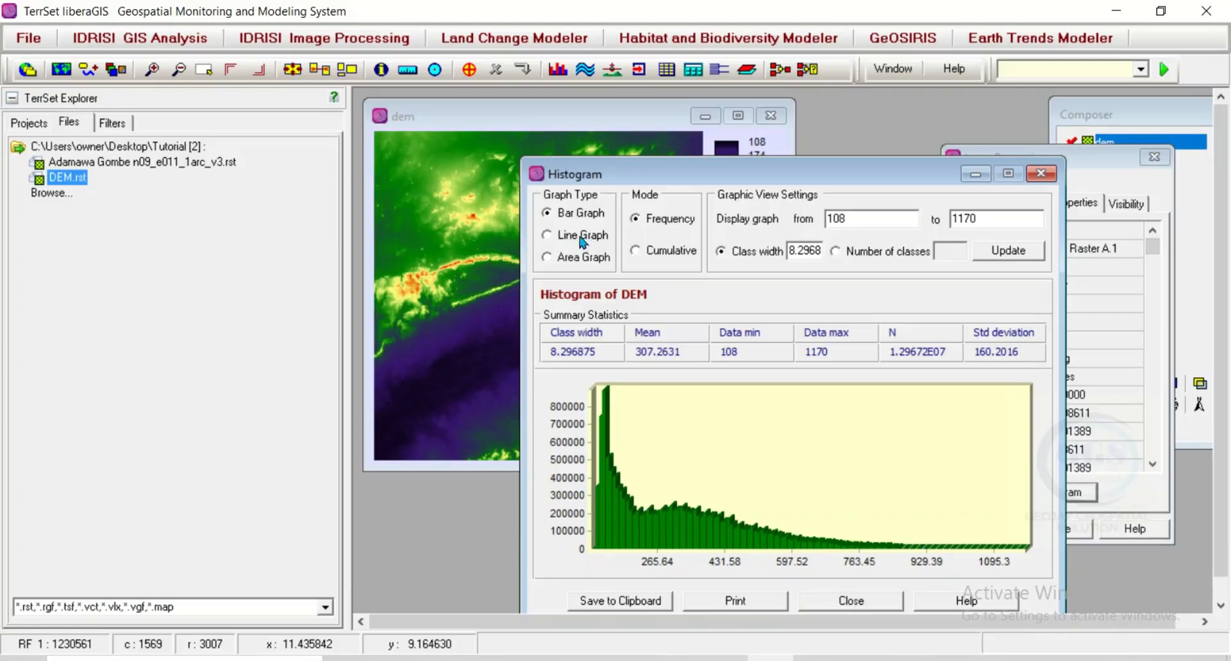
Step: View the DEM histogram as a line graph and an area graph, and return it to a bar graph
left_click(547, 237)
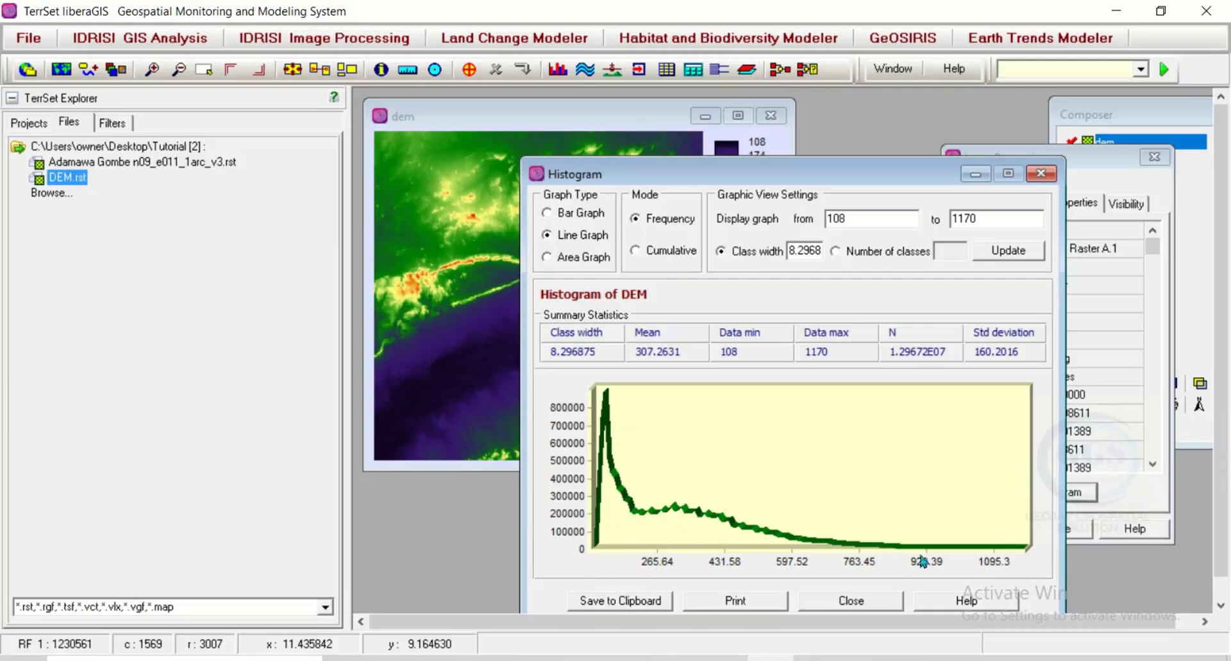
left_click(547, 258)
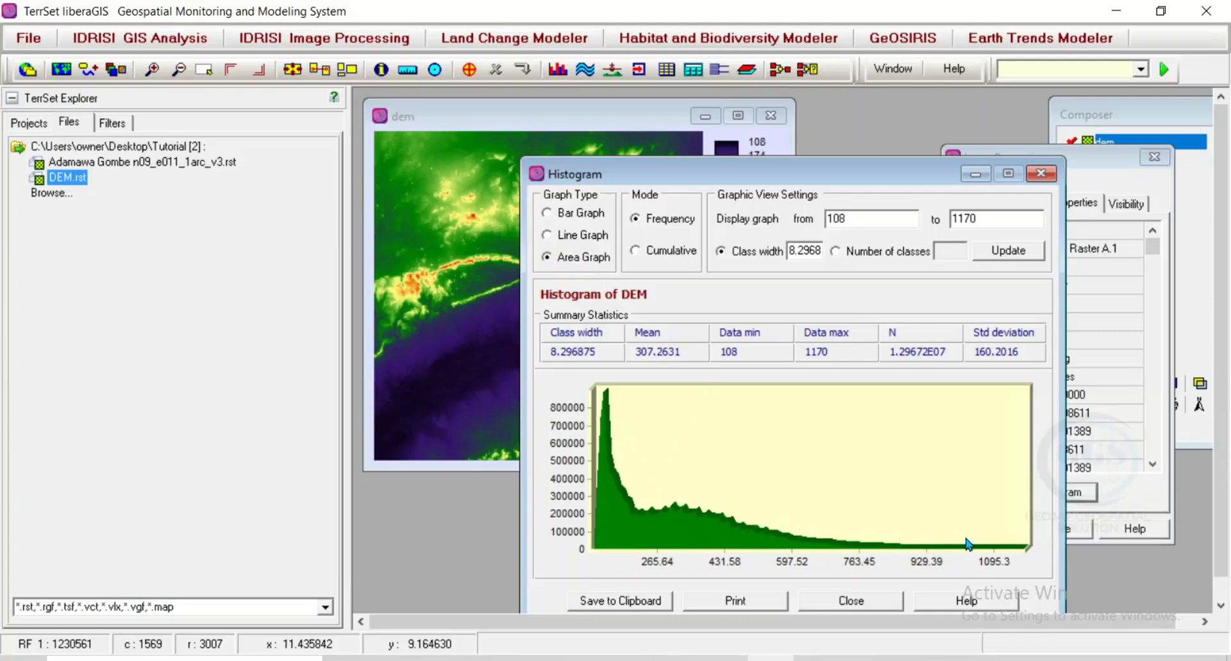
left_click(547, 214)
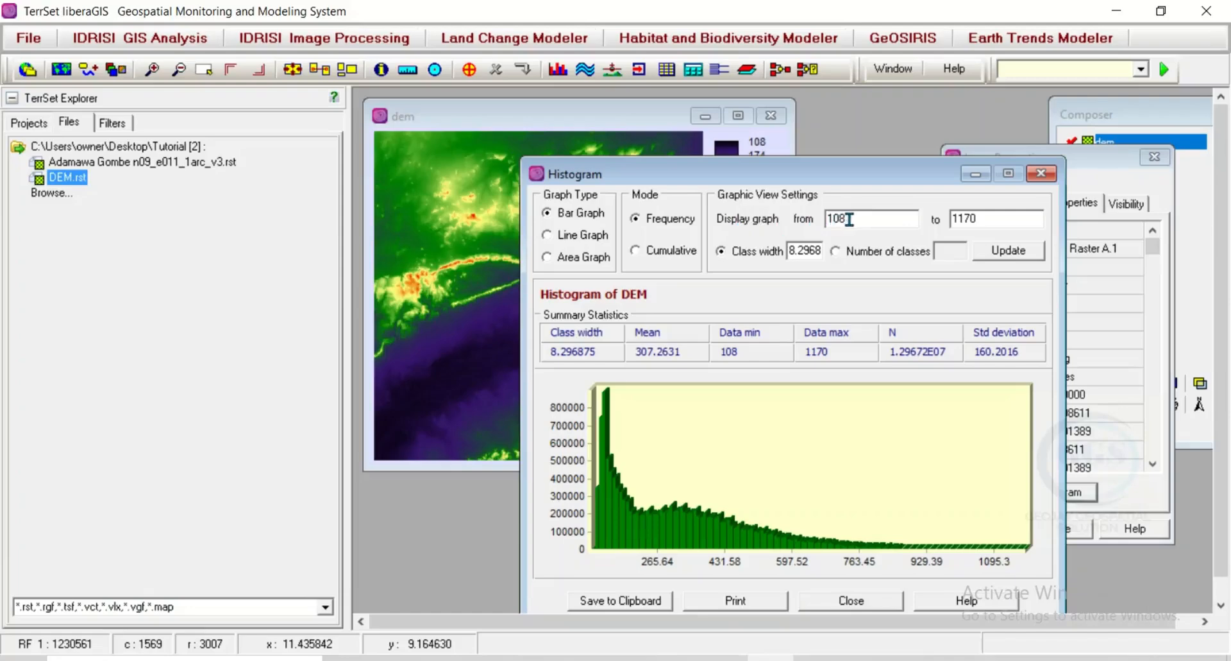
Step: Update the histogram with a display minimum of 0 and a class width of 5
left_click_drag(840, 219, 821, 220)
type("0")
left_click_drag(820, 248, 787, 250)
type("575")
key("BackSpace")
key("BackSpace")
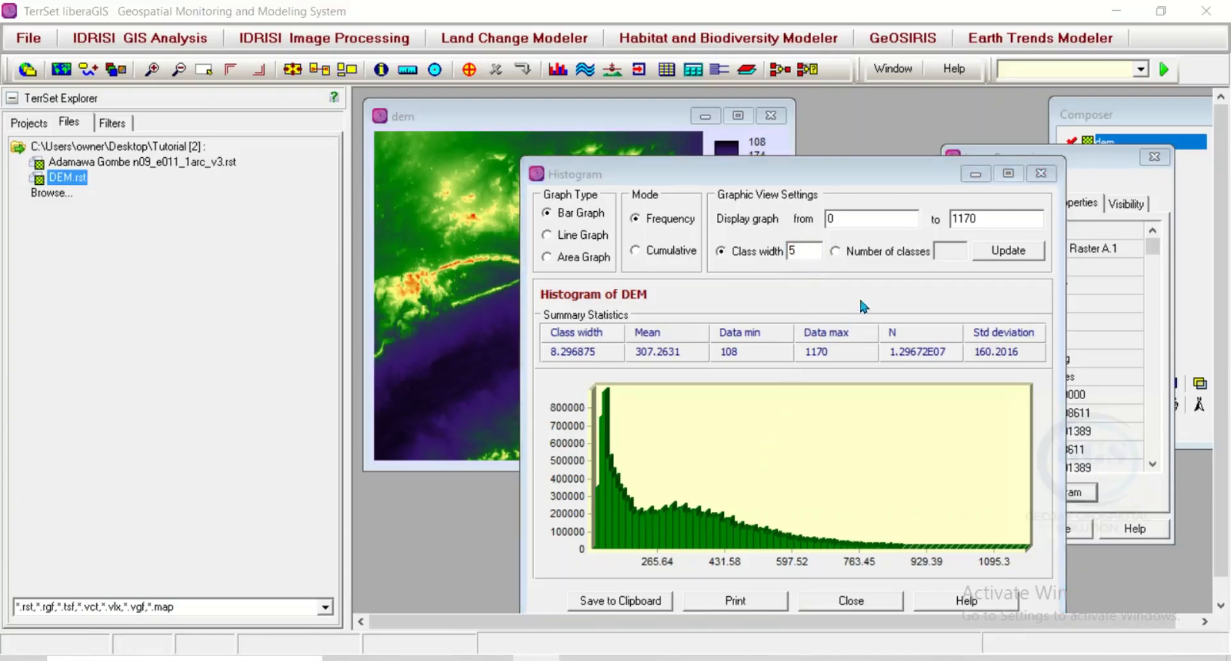
left_click(1002, 254)
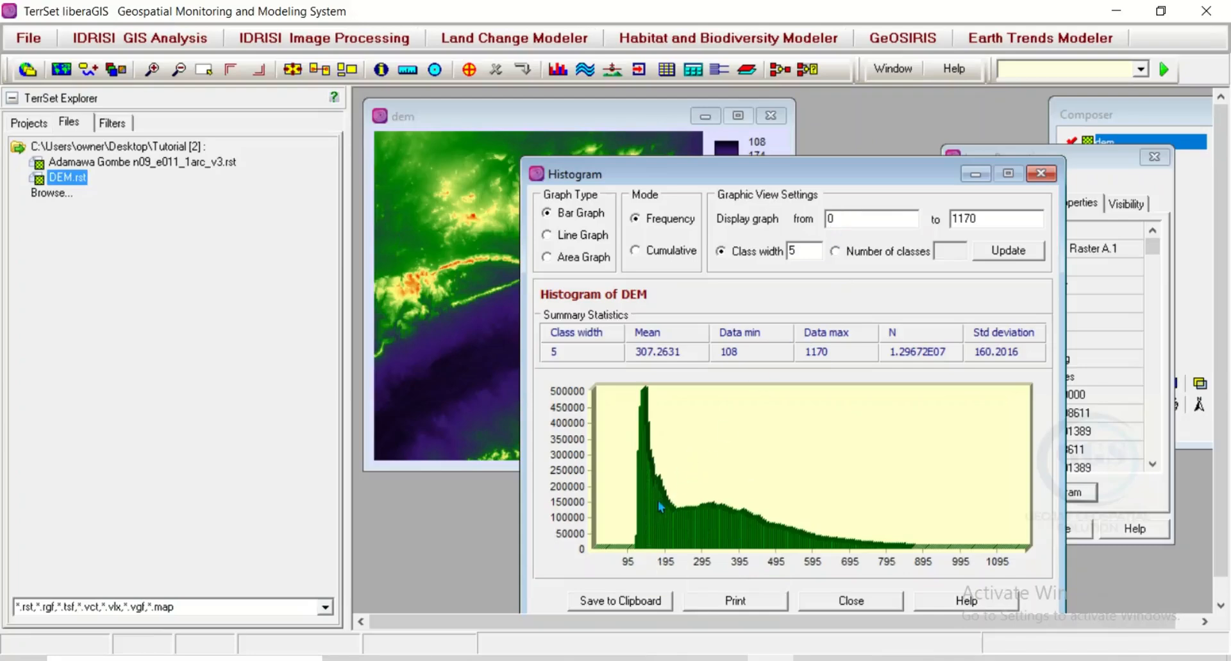
Step: Set the histogram's display minimum to 108 and its class width to 9, and update the graph
left_click_drag(836, 217, 826, 217)
type("108")
left_click_drag(813, 182, 813, 255)
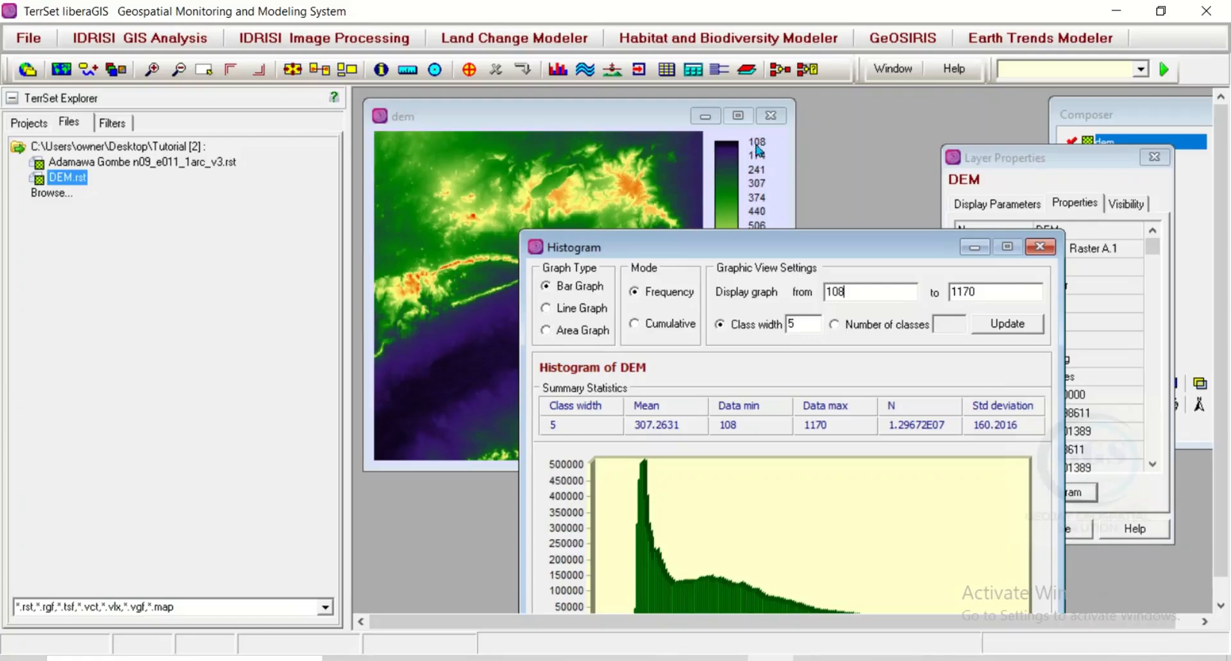
left_click_drag(835, 249, 831, 157)
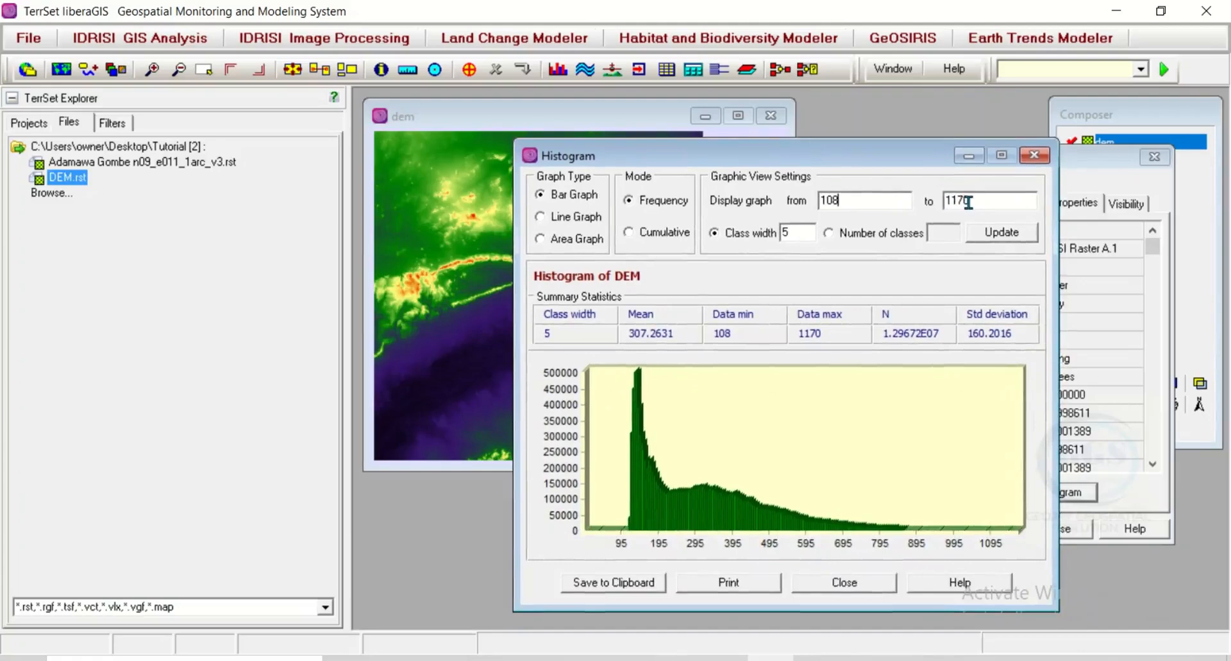
double_click(789, 237)
type("9")
left_click(993, 236)
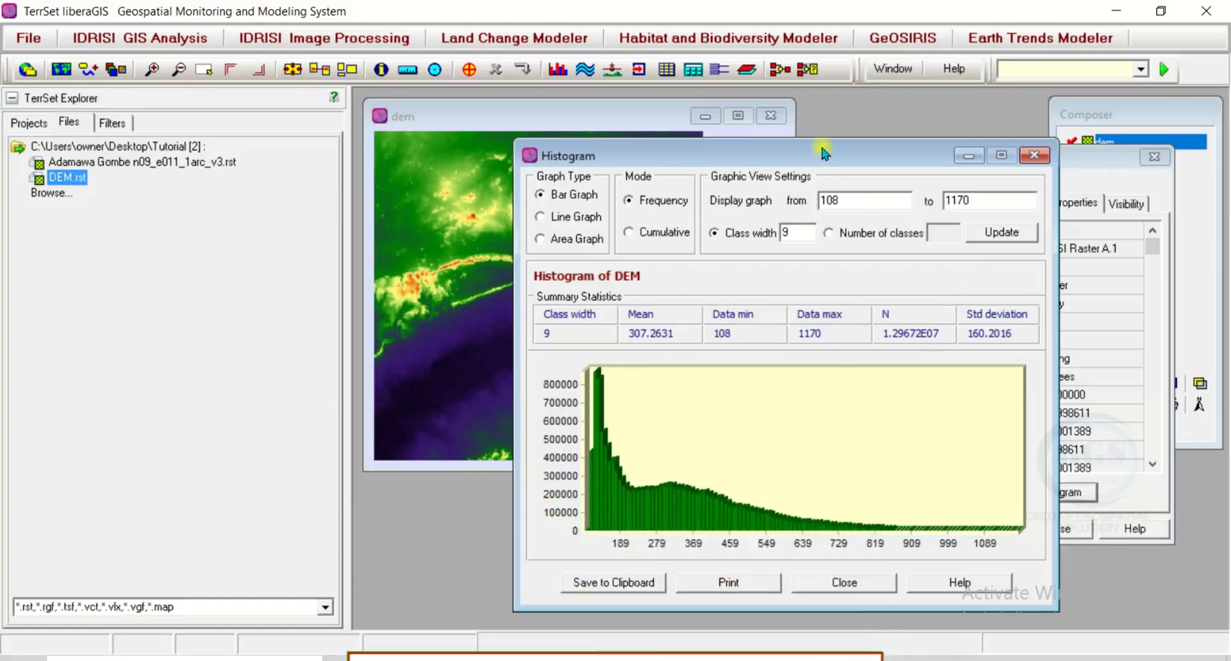
Step: Move the Histogram window fully into view and save the entire histogram form to the clipboard
left_click_drag(825, 152, 770, 113)
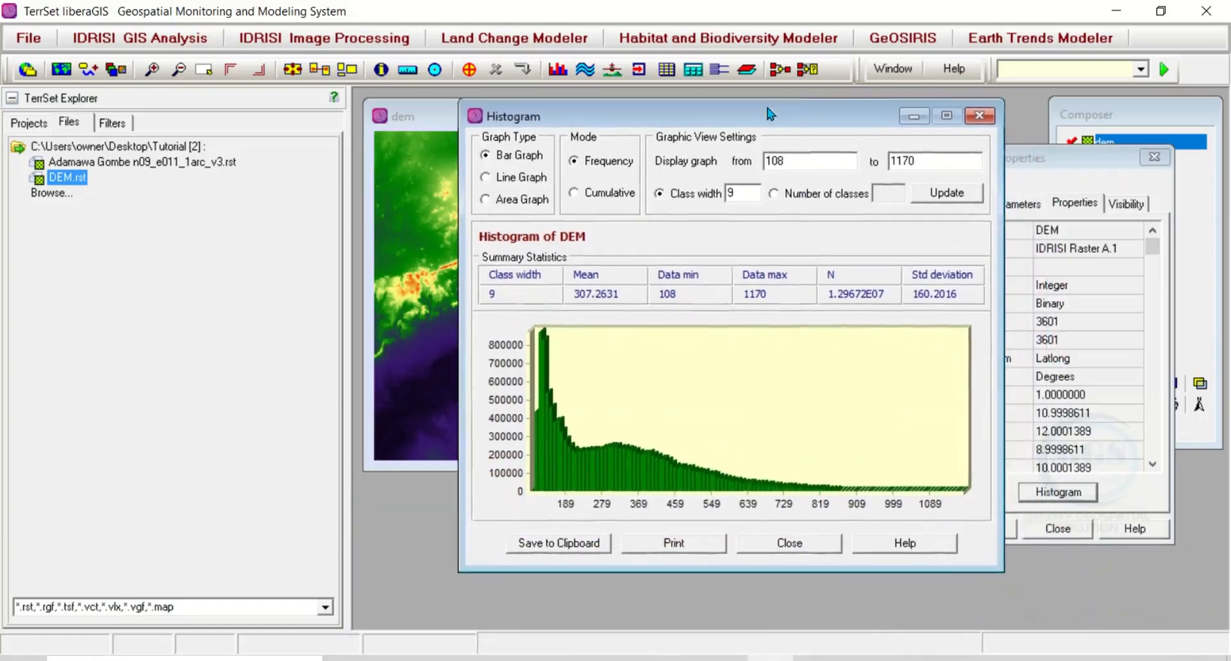
right_click(596, 547)
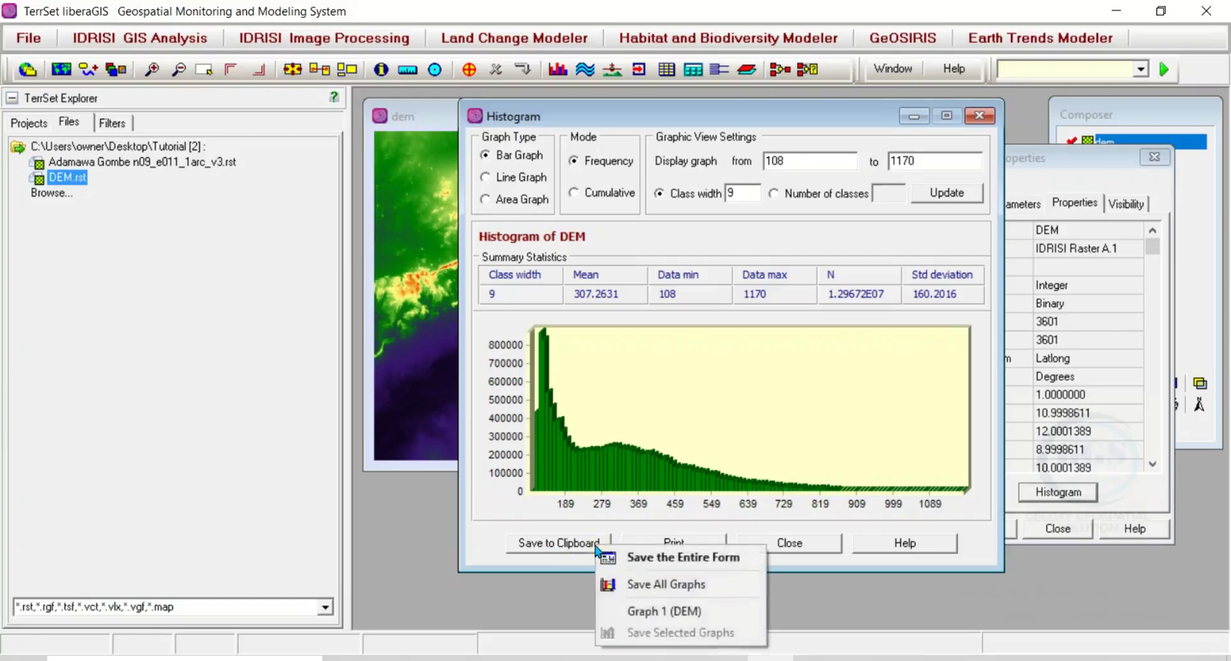
left_click(665, 585)
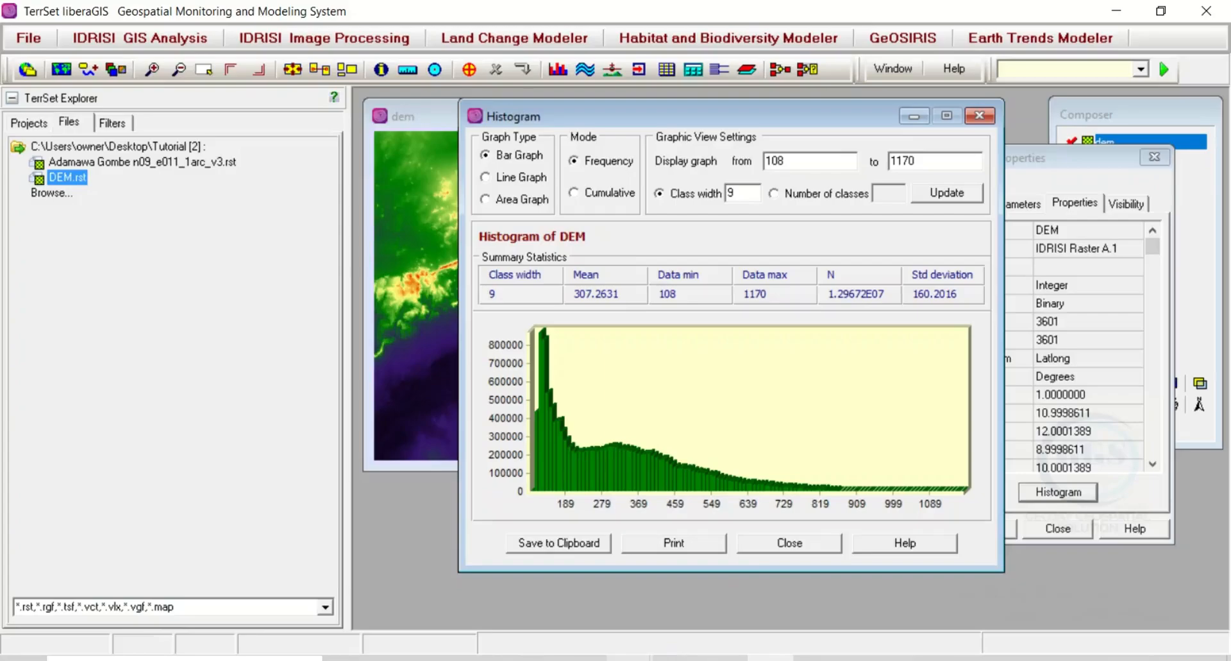
Step: Switch to the blank Microsoft Word document and paste the copied histogram form into it
mouse_move(674, 656)
left_click(1013, 649)
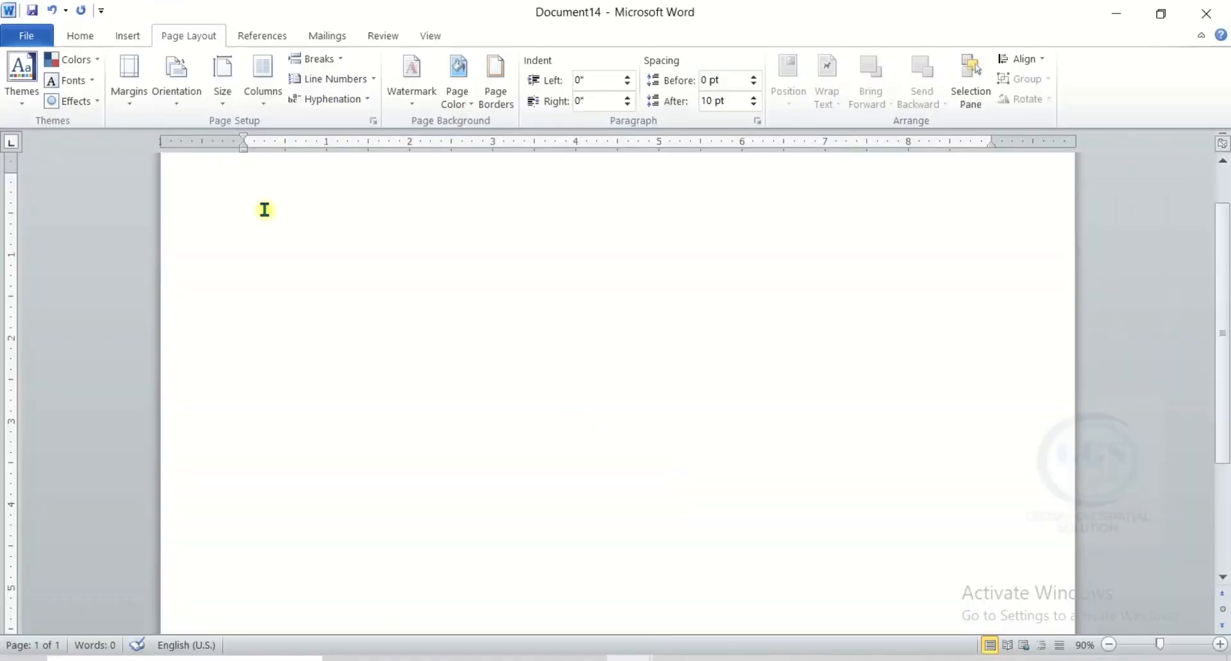
right_click(265, 209)
left_click(320, 283)
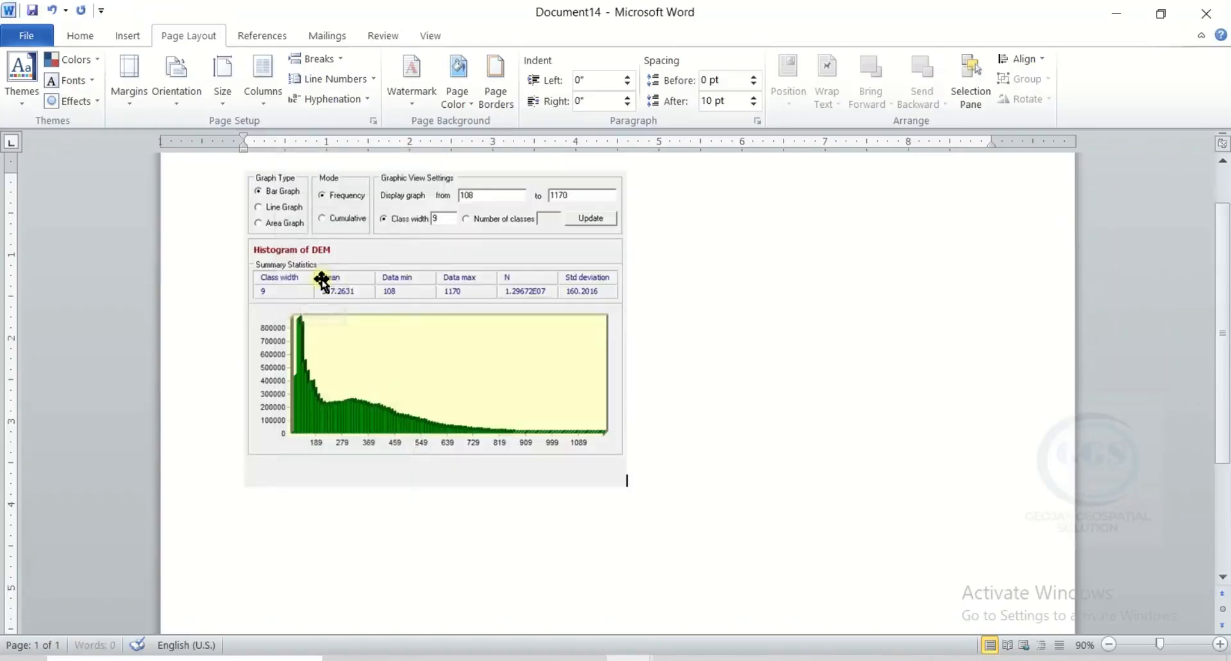
Step: Enlarge the pasted histogram picture to about the full text width, check its lower part, and return to TerrSet
left_click(578, 378)
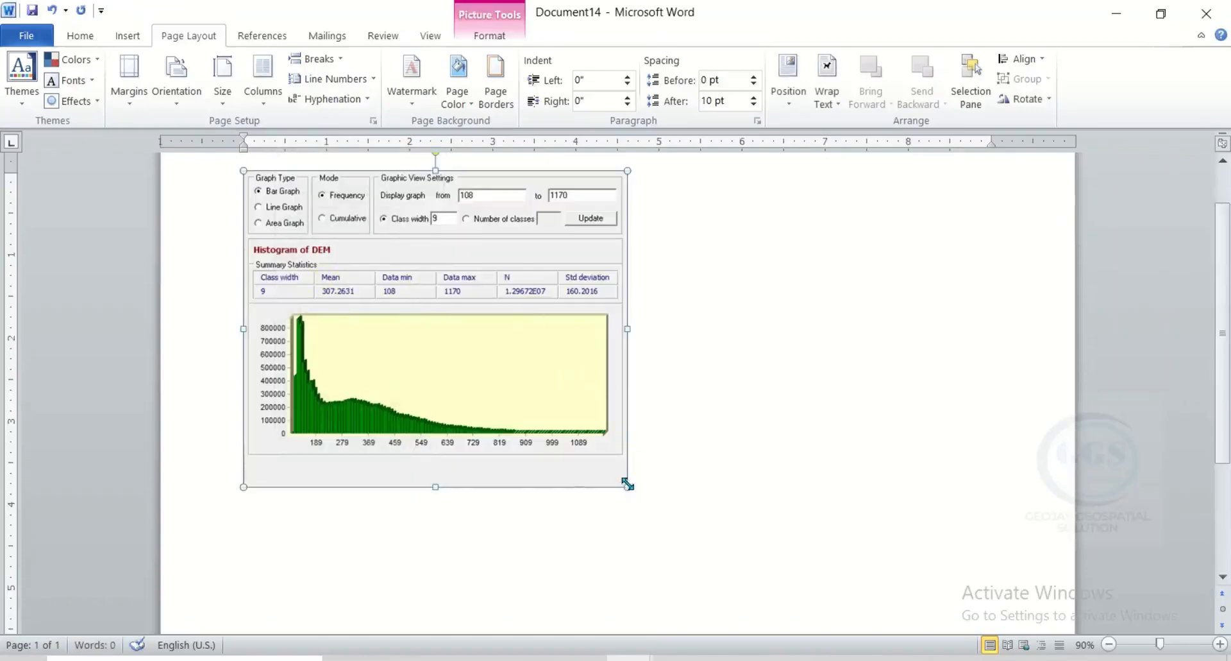
left_click_drag(627, 486, 1006, 550)
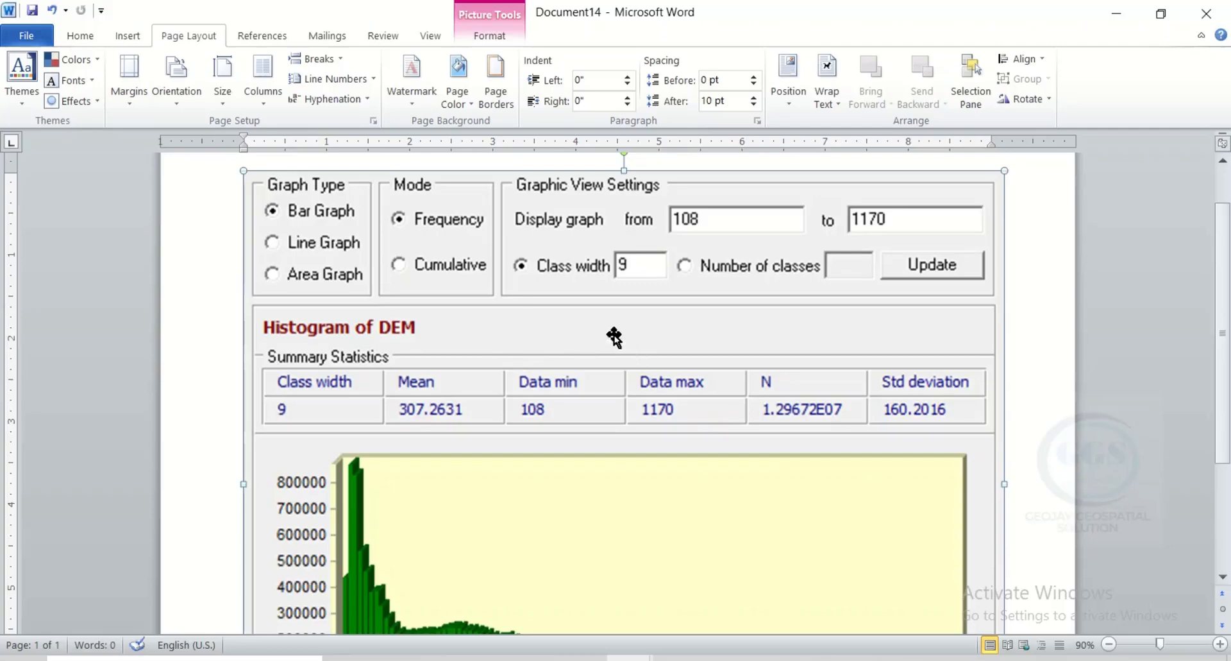
scroll(308, 296, "down", 1)
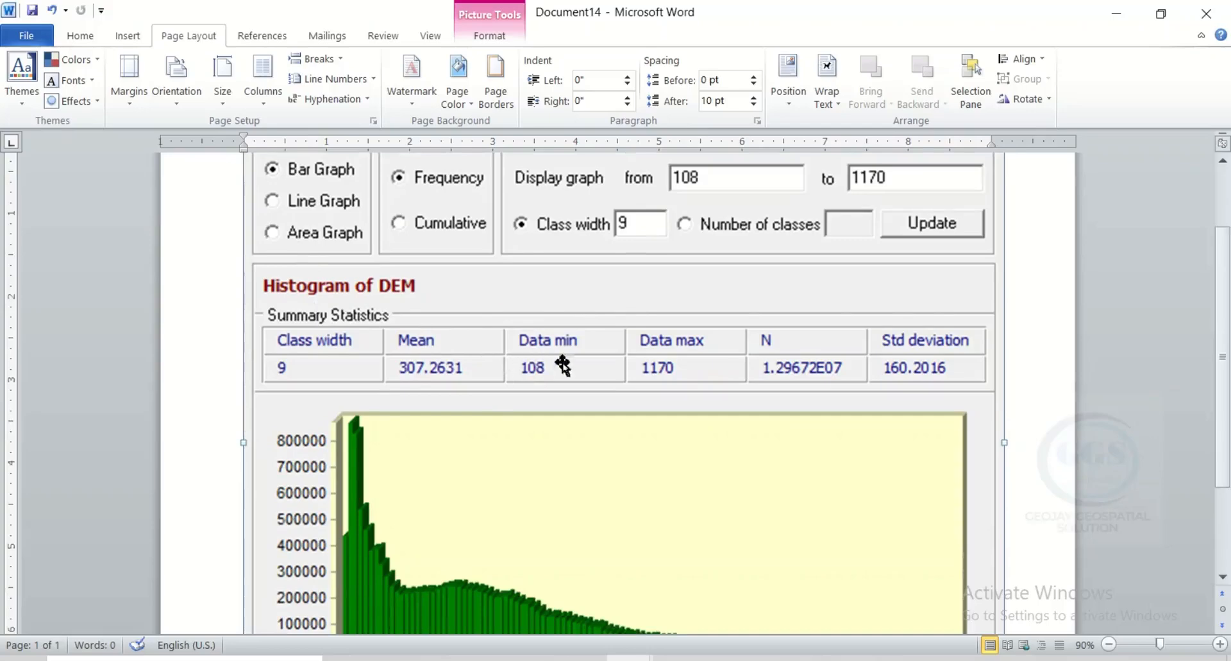
scroll(563, 366, "down", 3)
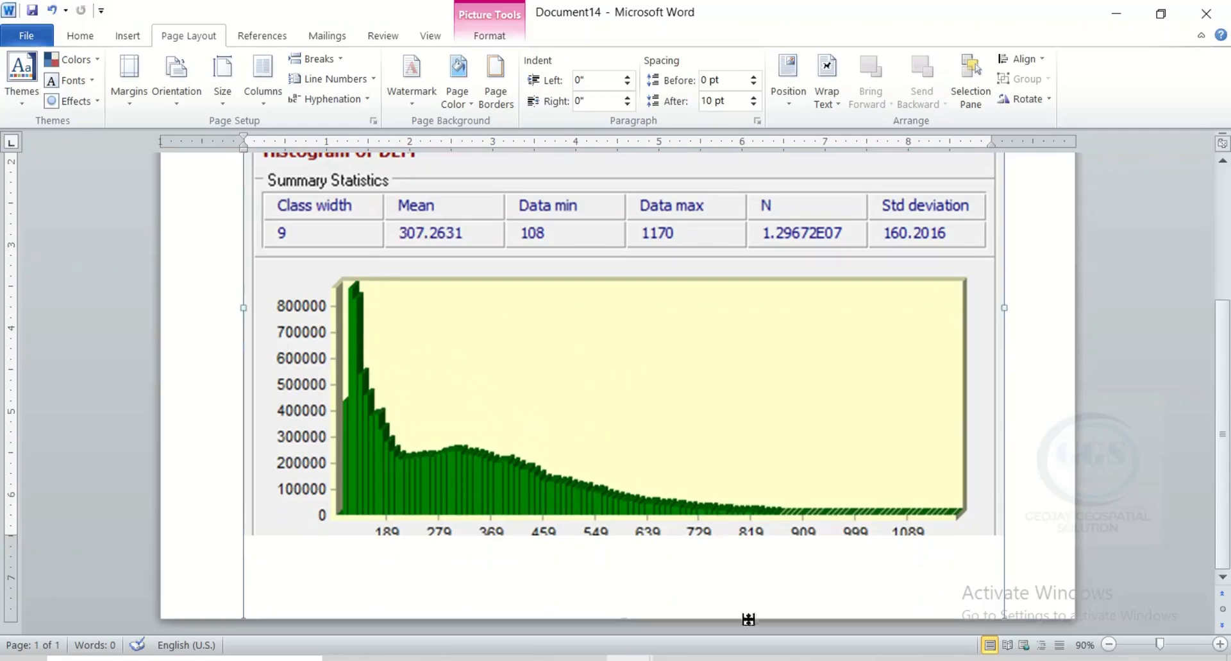
left_click(771, 658)
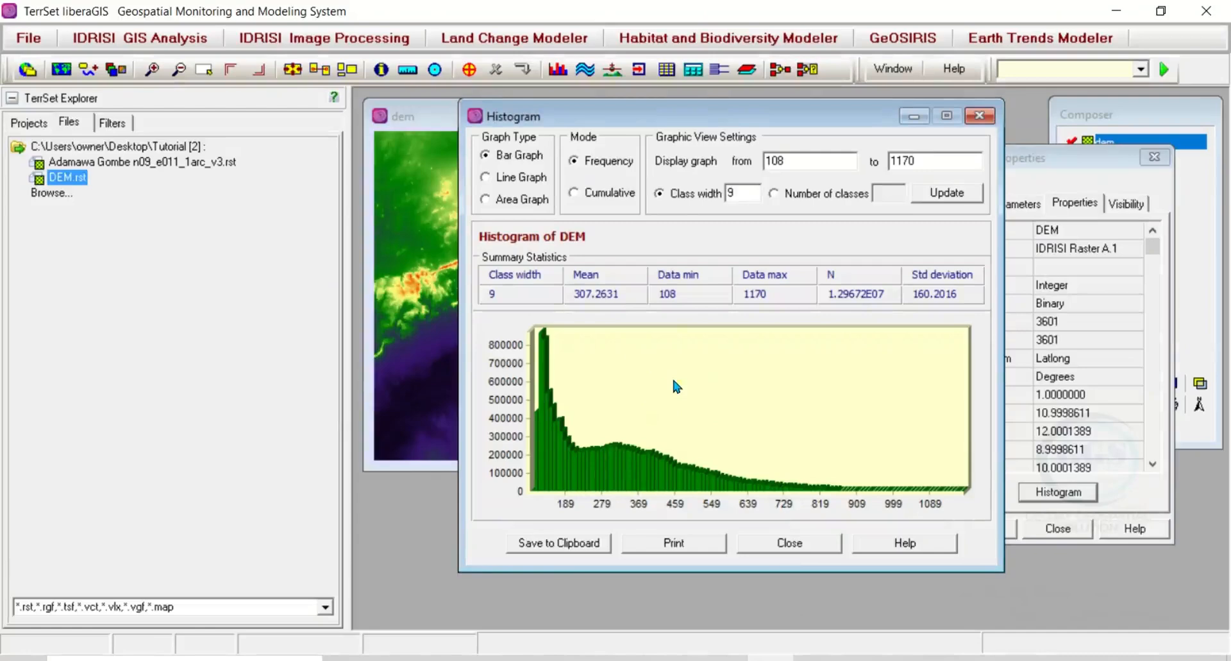
Step: Select only Graph 1 (DEM) in the Histogram window and save the selected graph to the clipboard
left_click(581, 548)
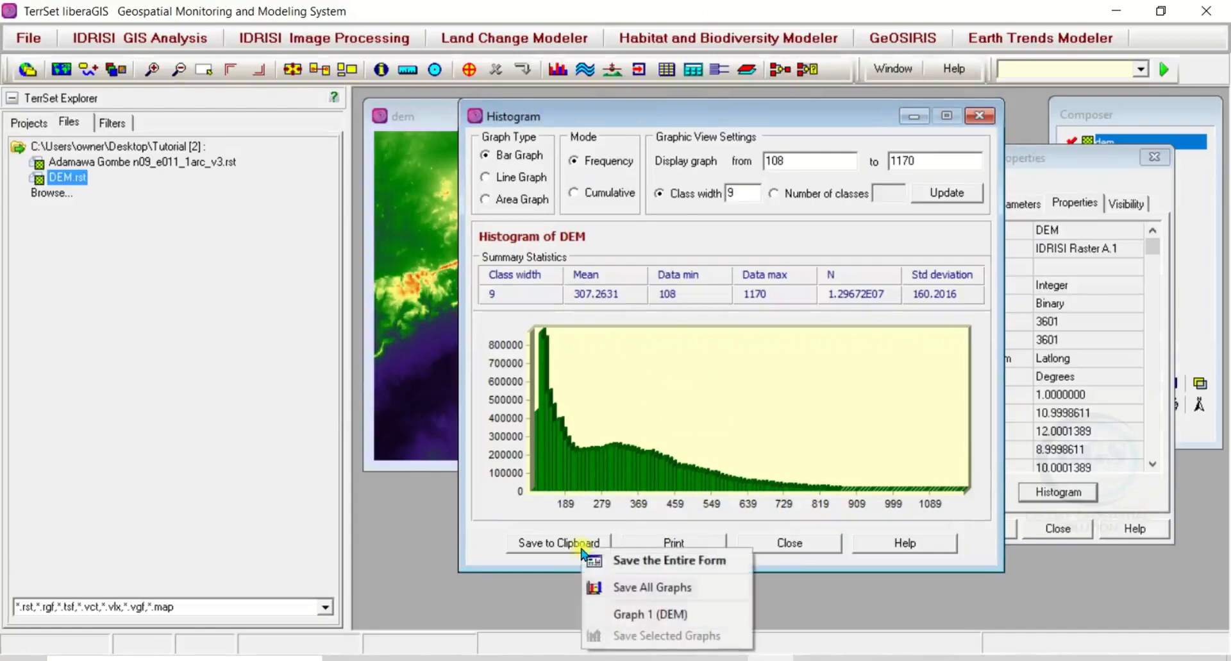
left_click(665, 616)
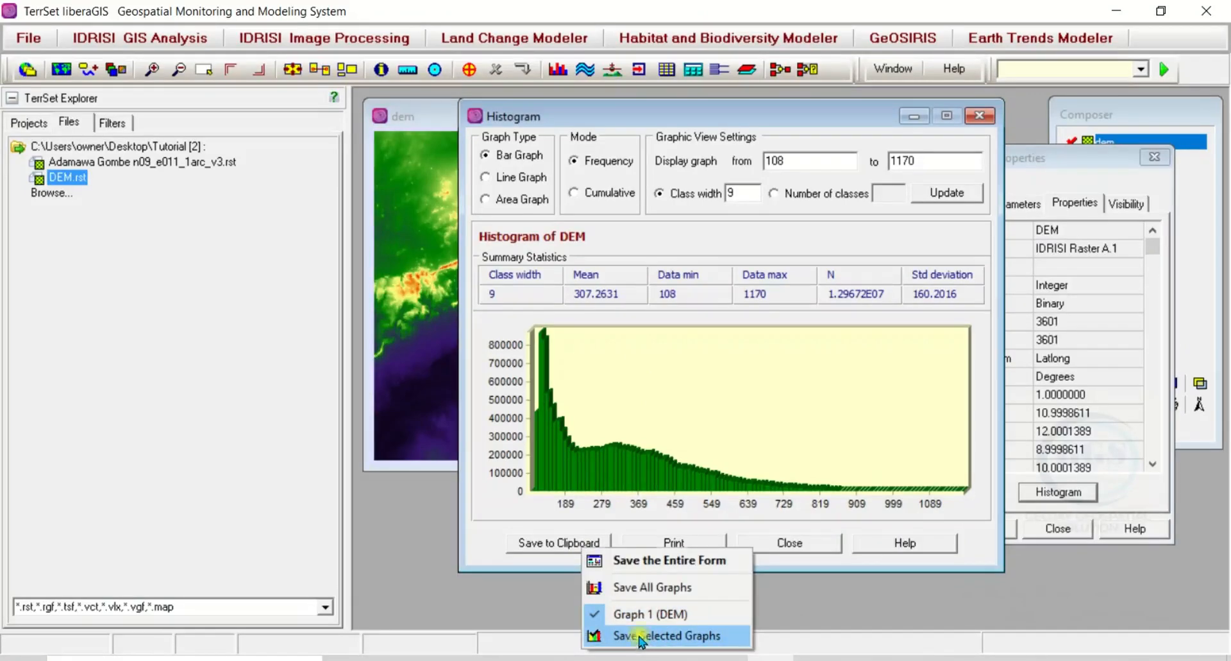
left_click(640, 636)
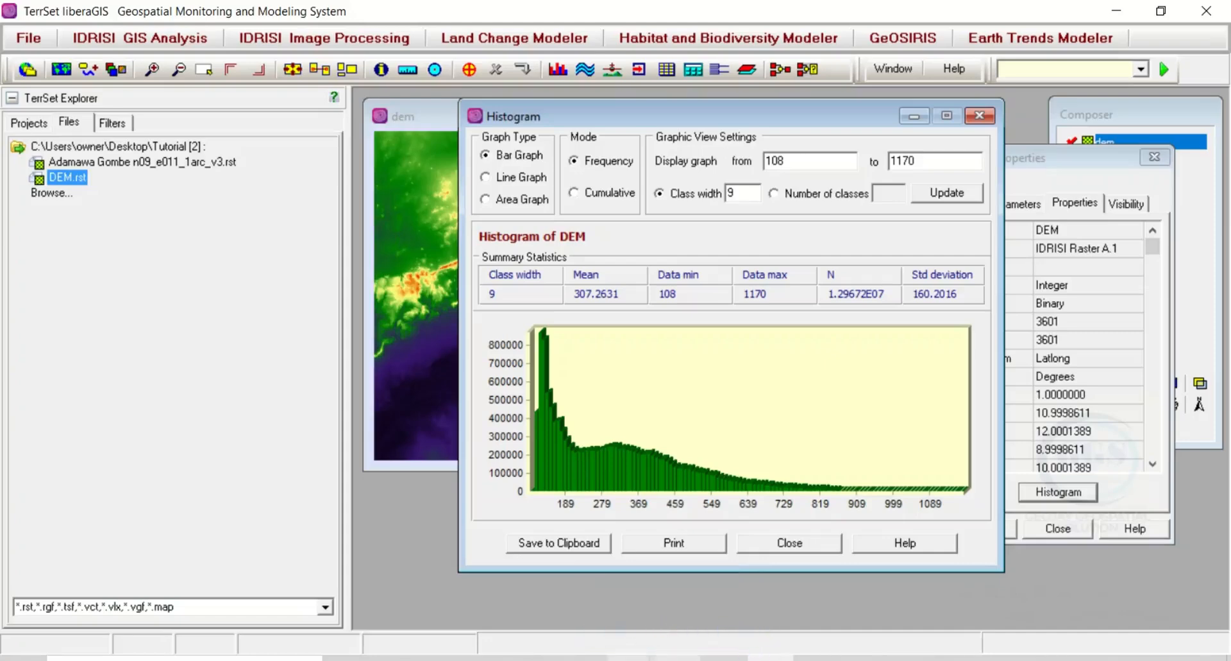
Step: Switch to the Word document, insert a page break after the histogram form picture, and paste the copied graph on the new page
left_click(1117, 11)
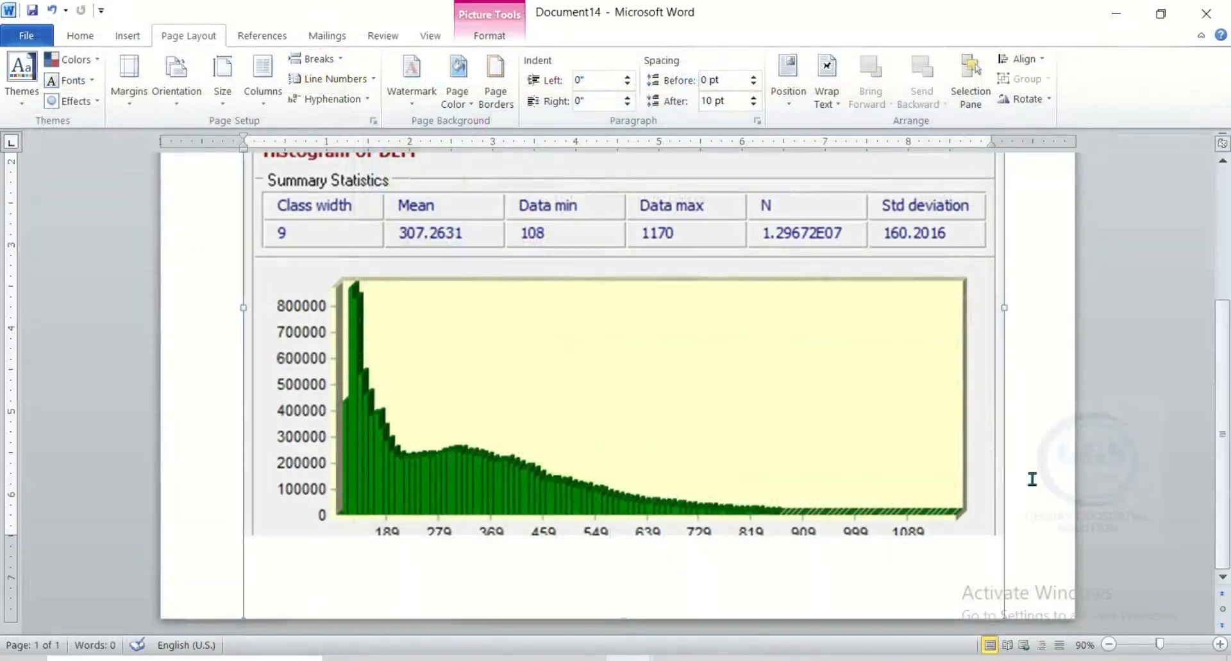
left_click(1029, 511)
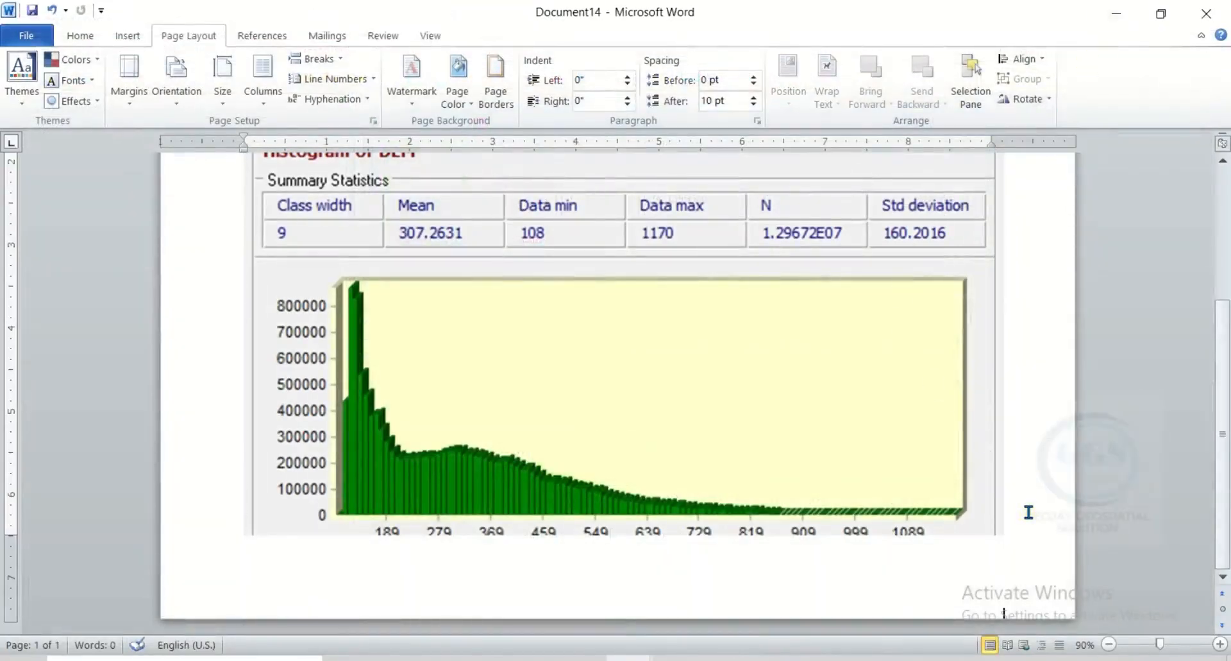
key("ctrl+Return")
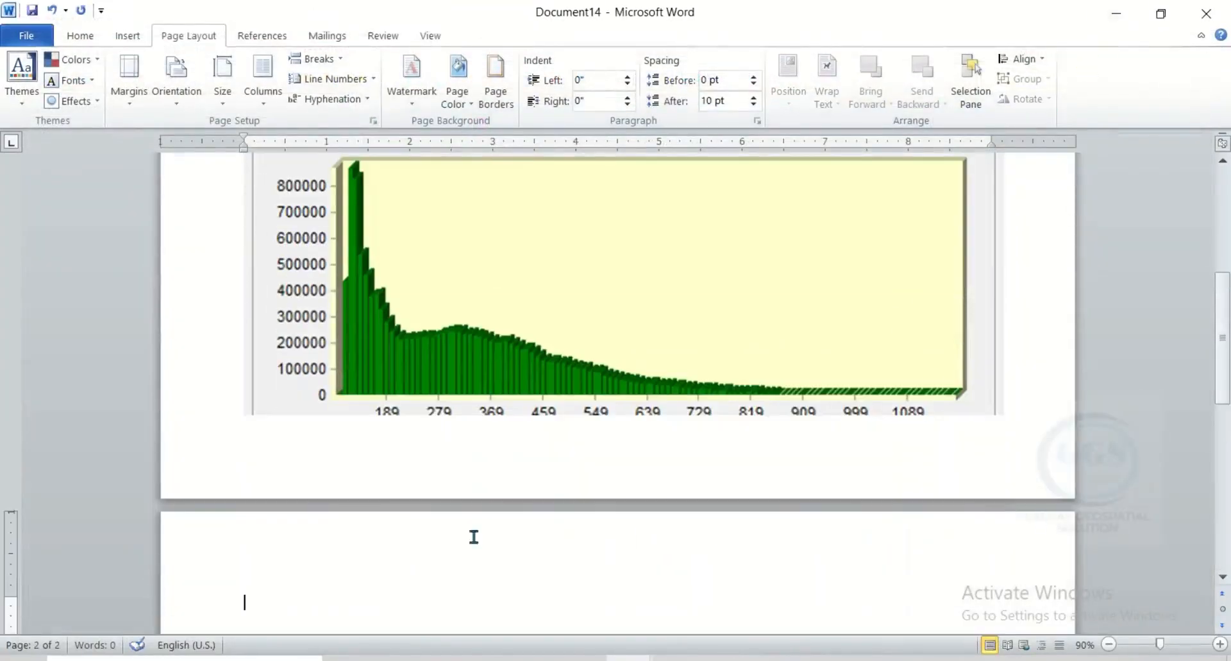
scroll(473, 537, "down", 2)
right_click(258, 476)
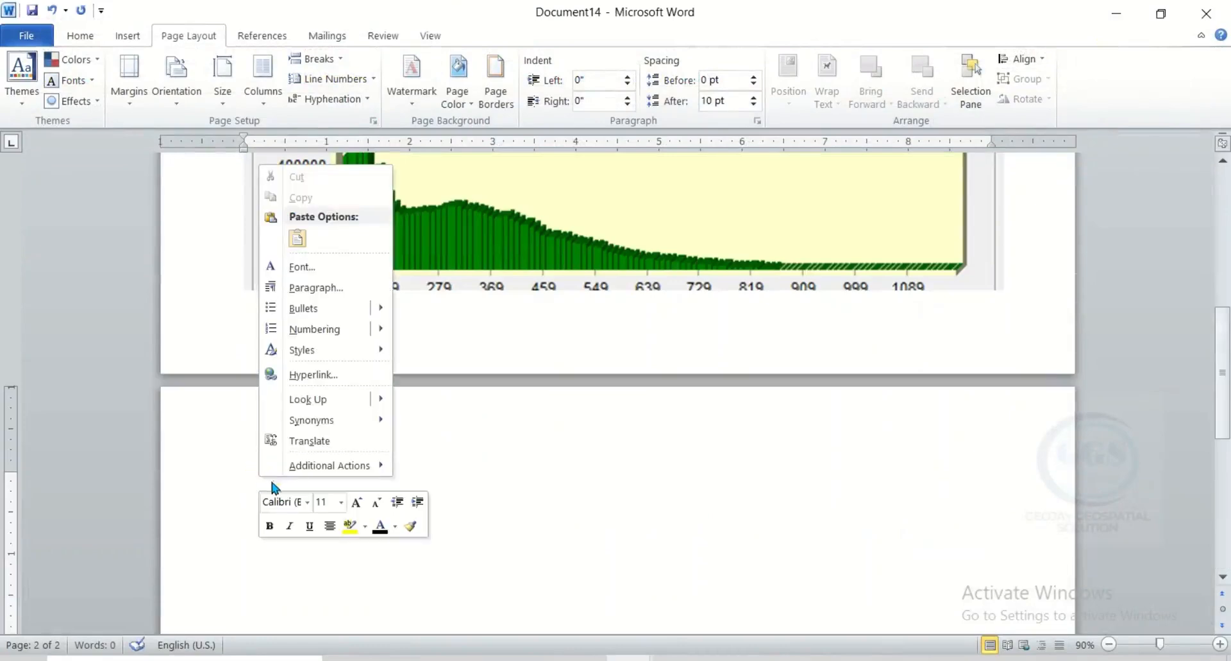
left_click(299, 239)
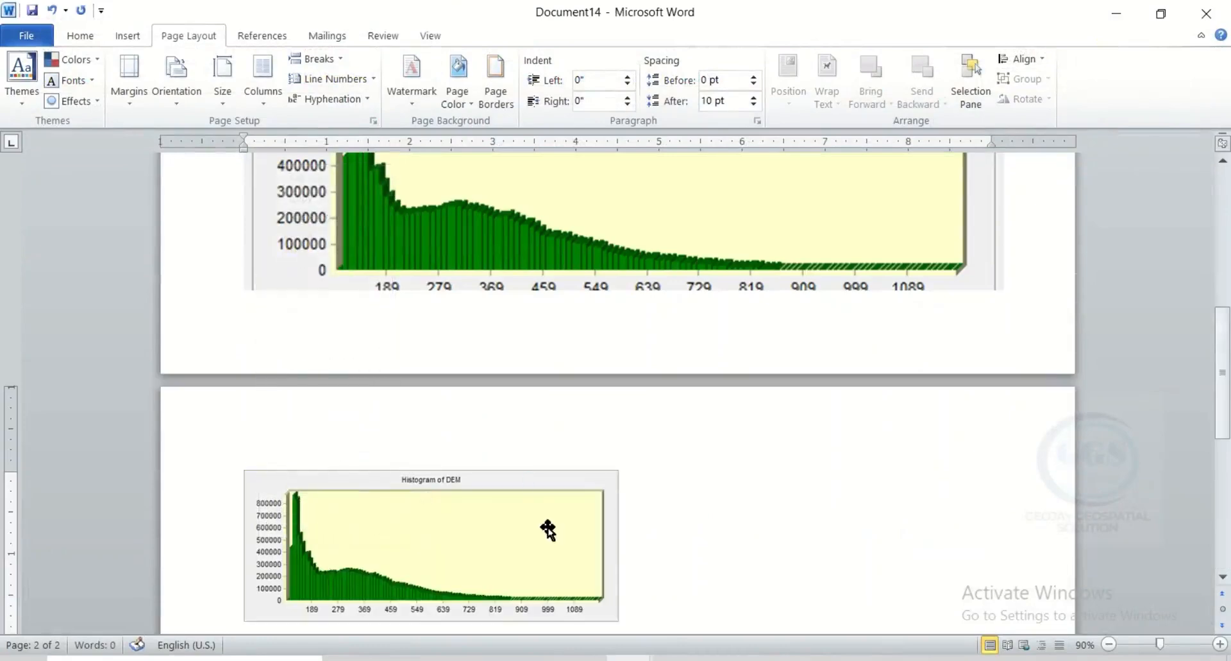
Step: Enlarge the pasted graph proportionally to slightly beyond the text width, look over the whole picture, and return to TerrSet
scroll(545, 487, "down", 2)
left_click(619, 496)
left_click_drag(617, 500, 993, 644)
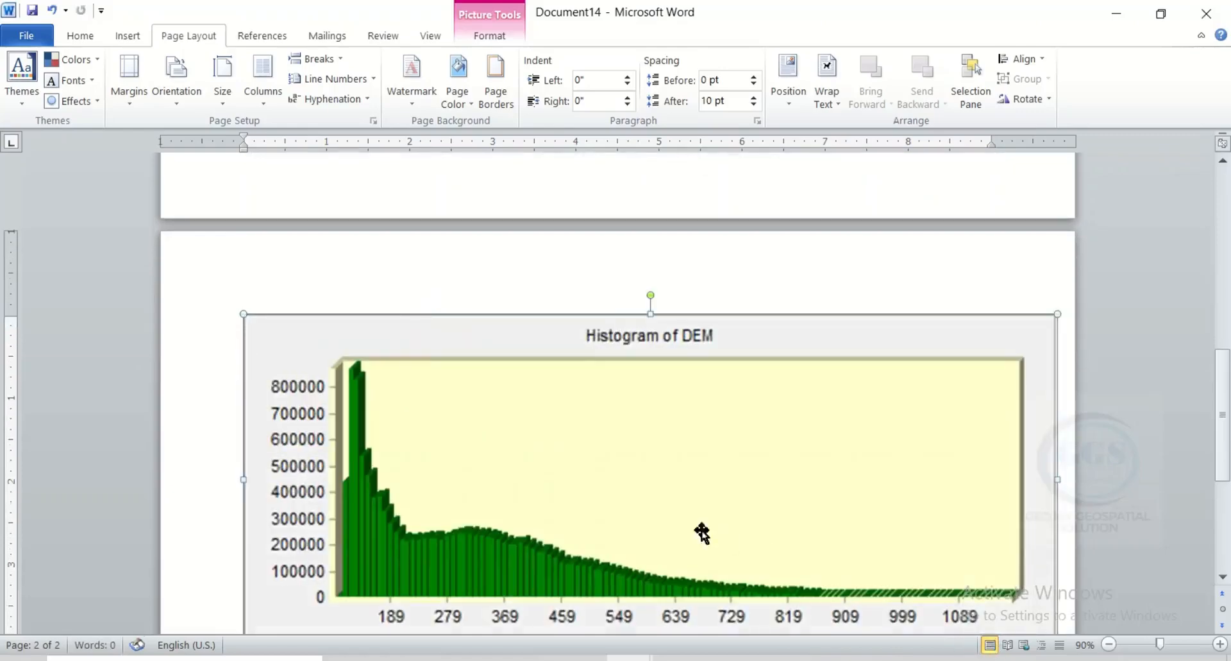
scroll(673, 531, "down", 3)
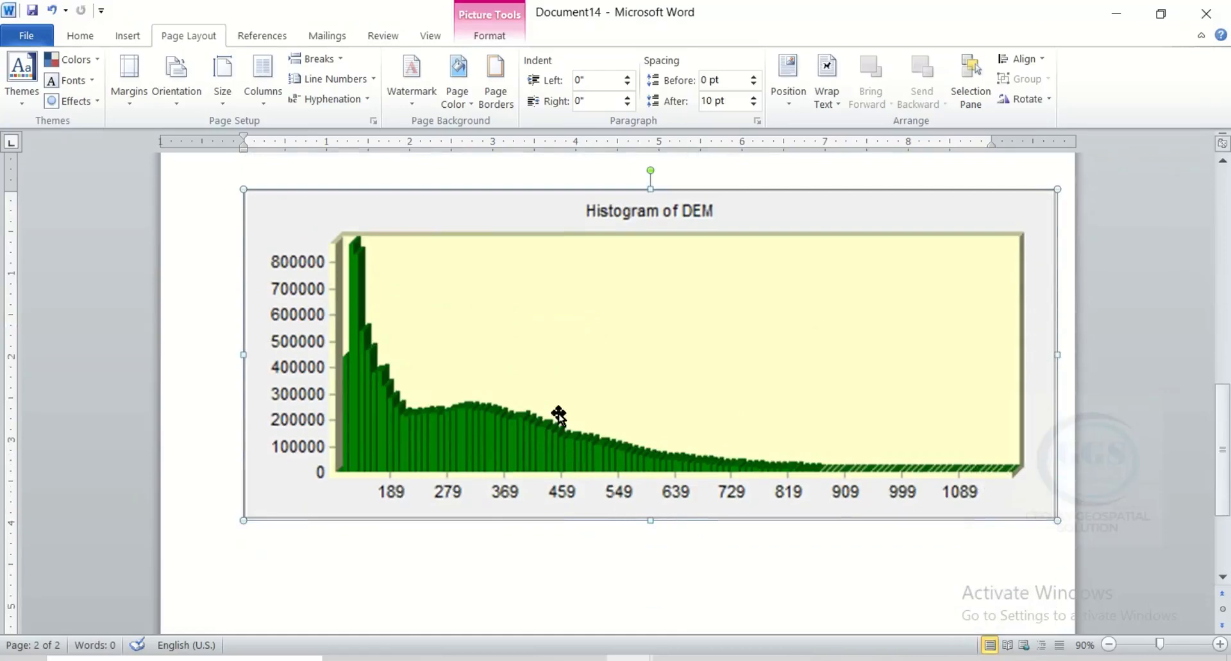
scroll(434, 358, "up", 4)
scroll(455, 385, "down", 1)
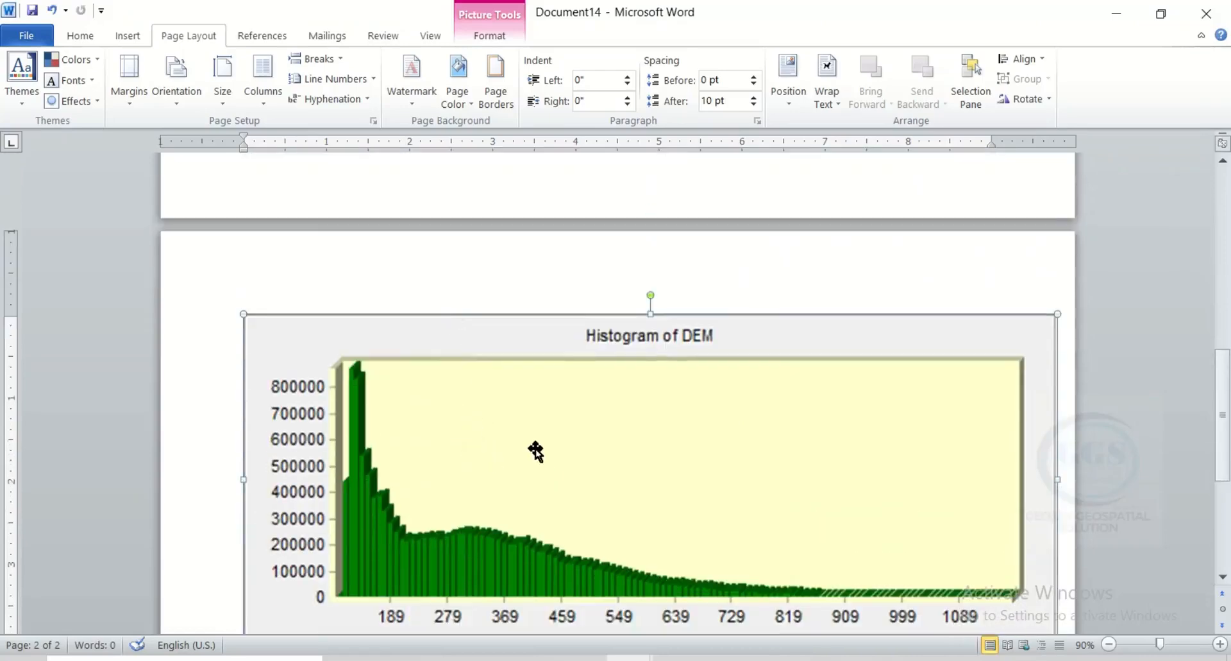
left_click(770, 656)
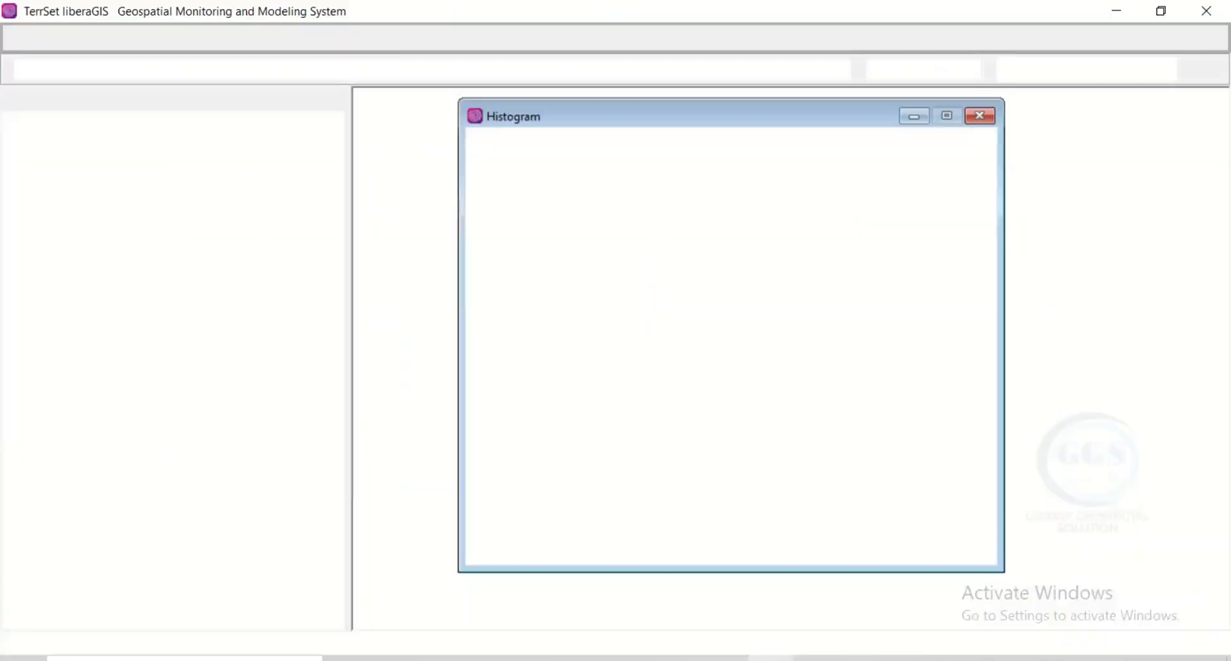